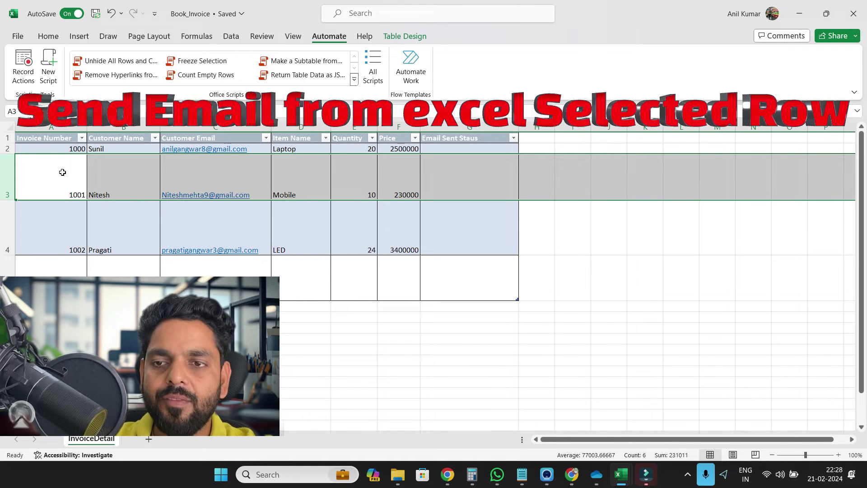
Select row 4, the invoice 1002 row, in the Book_Invoice table
left_click_drag(35, 151, 437, 244)
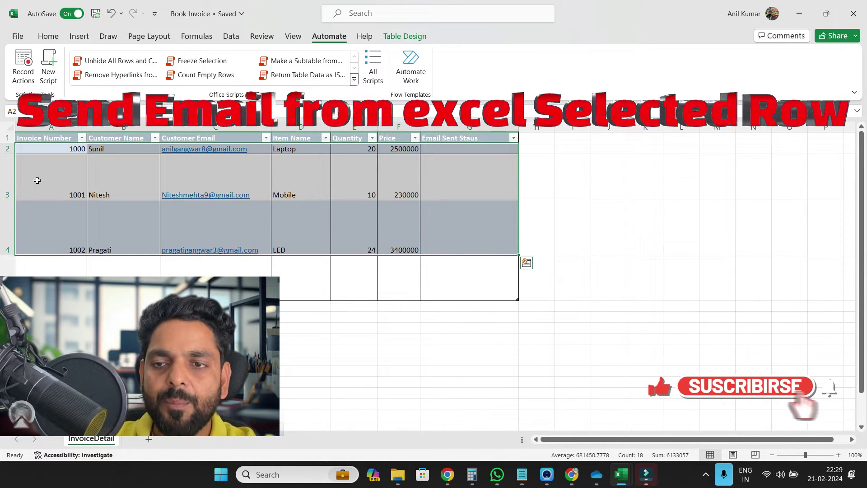
left_click(11, 176)
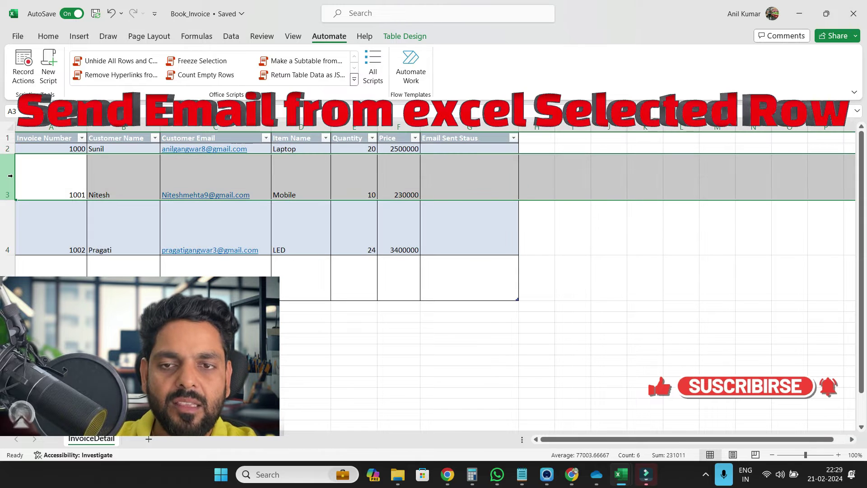
left_click(11, 226)
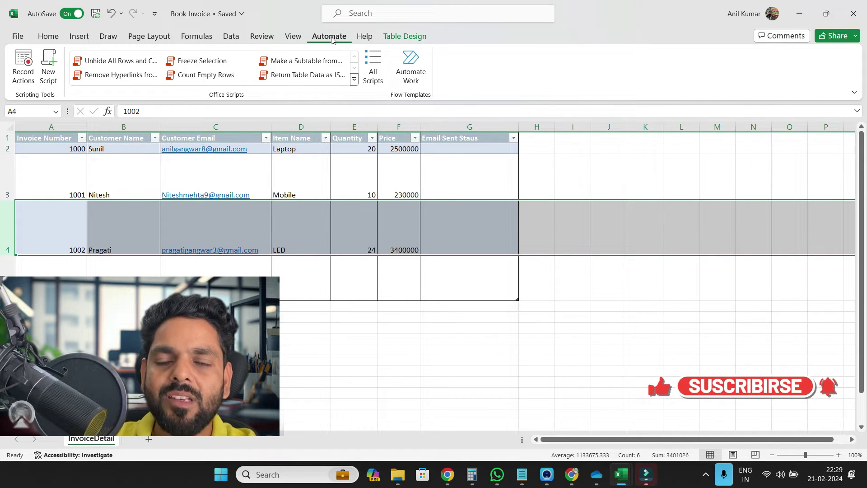
Run the Email for Selected Row flow on invoice 1002 with the note 'Hey Please Approve'
left_click(407, 71)
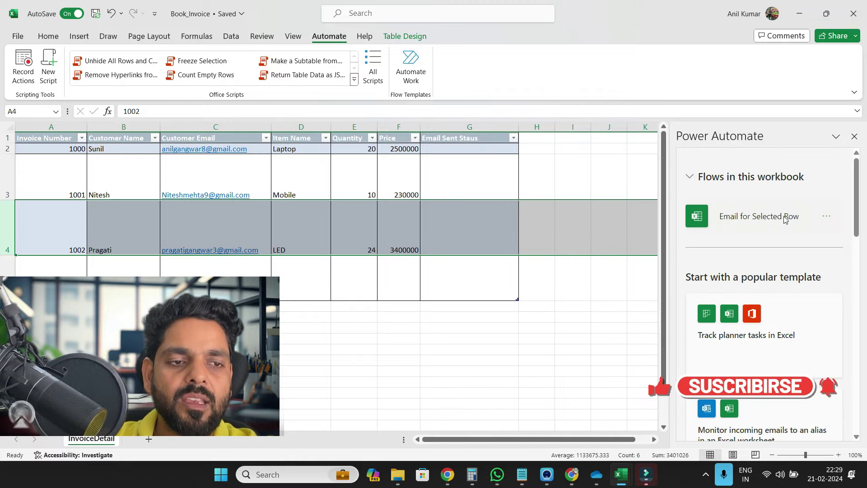
left_click(826, 220)
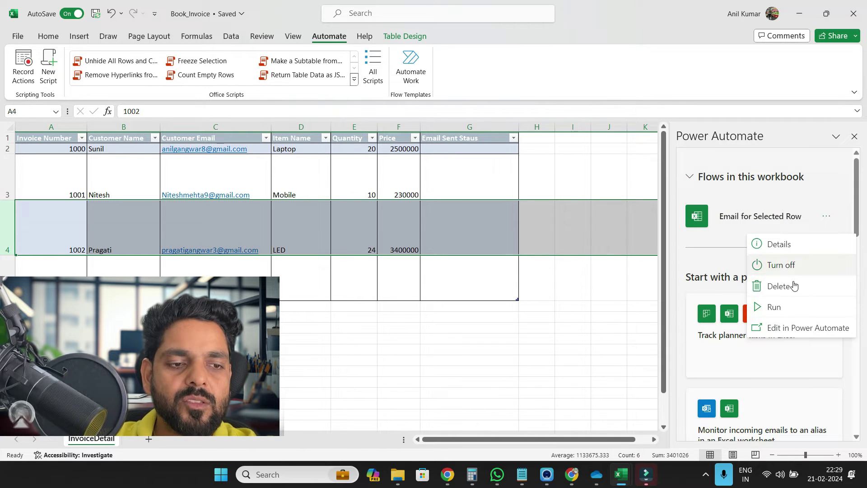
left_click(775, 307)
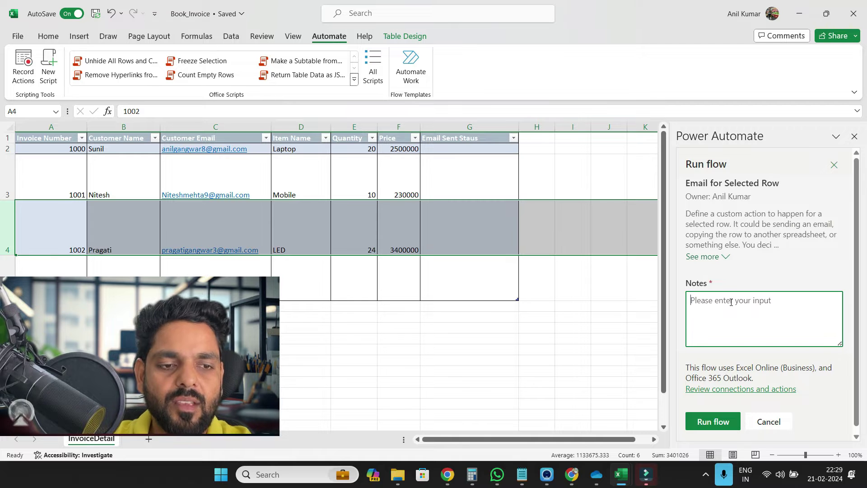
type("Hey Plesae Approve")
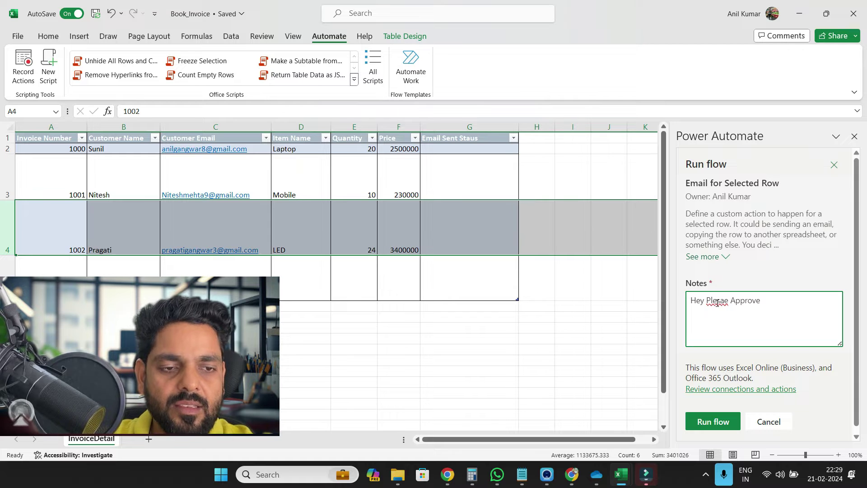
double_click(717, 302)
type("Please")
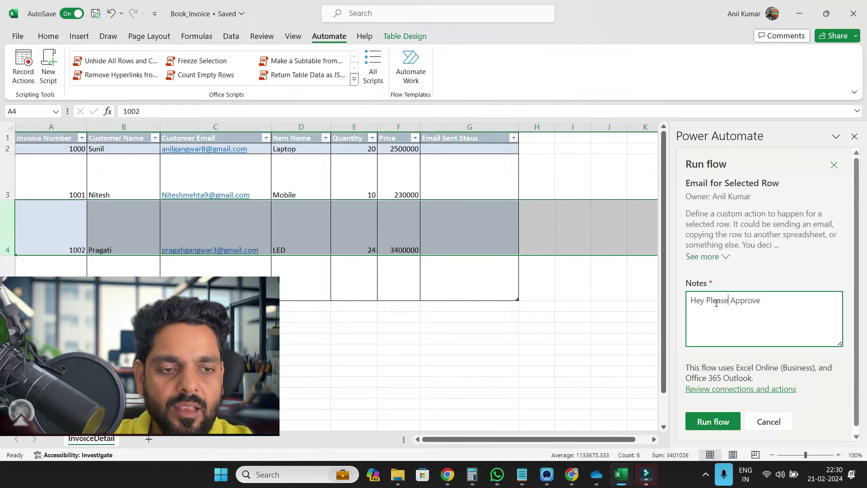
left_click(717, 421)
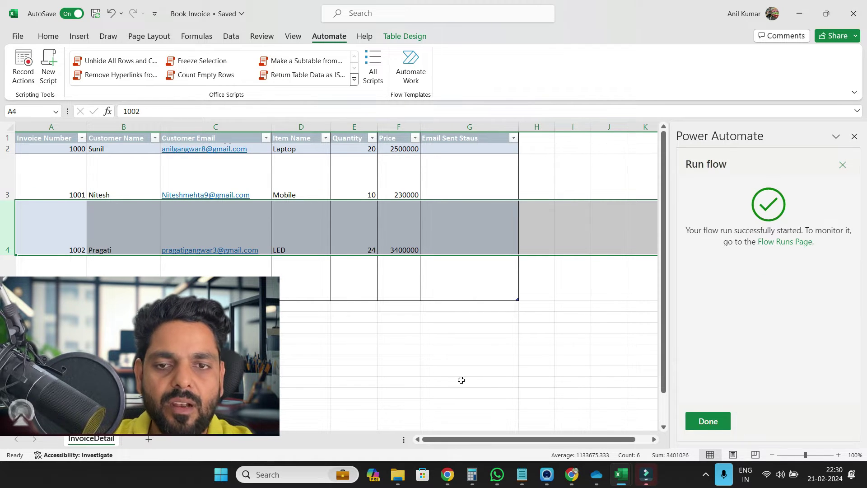
left_click(708, 420)
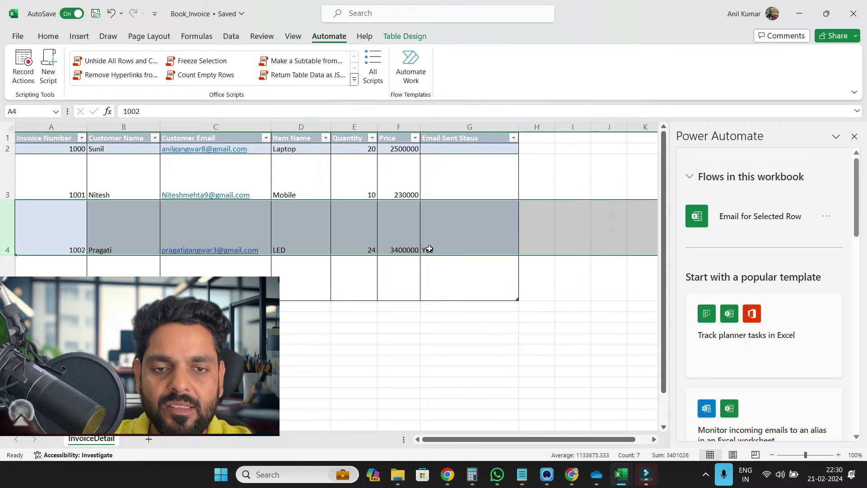
Open the Invoice Detail - 1002 email in Gmail and review its invoice and LED item details
left_click(452, 476)
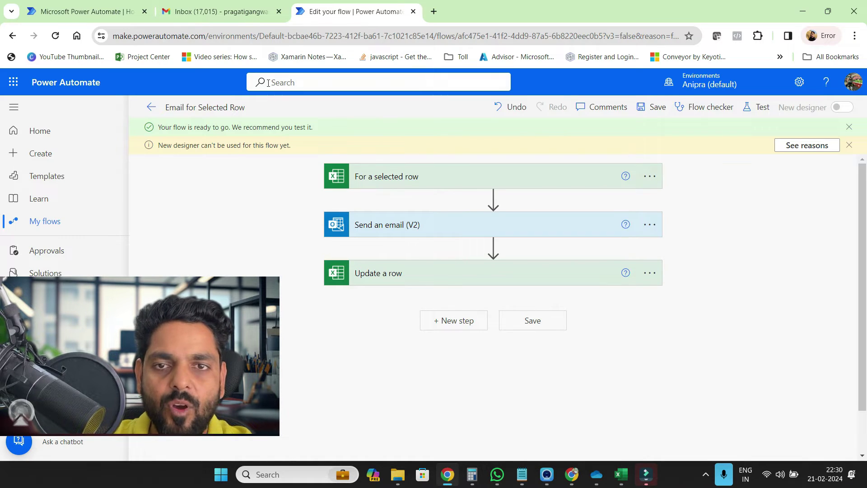
left_click(217, 11)
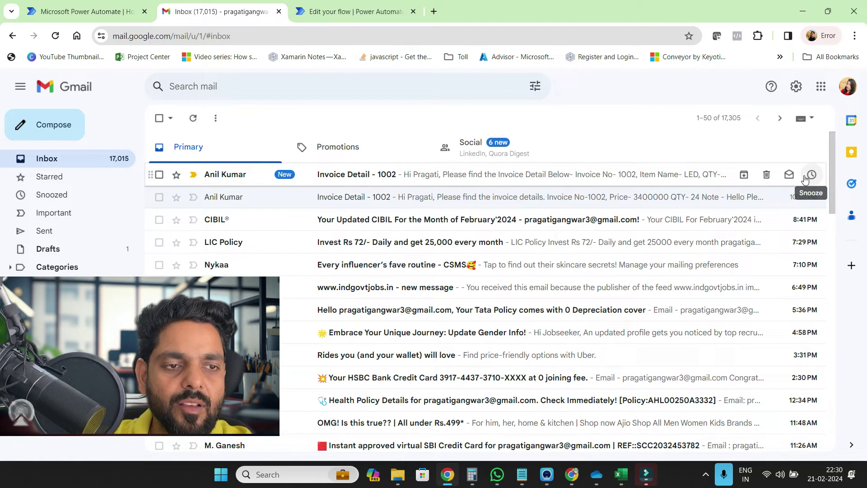
left_click(451, 177)
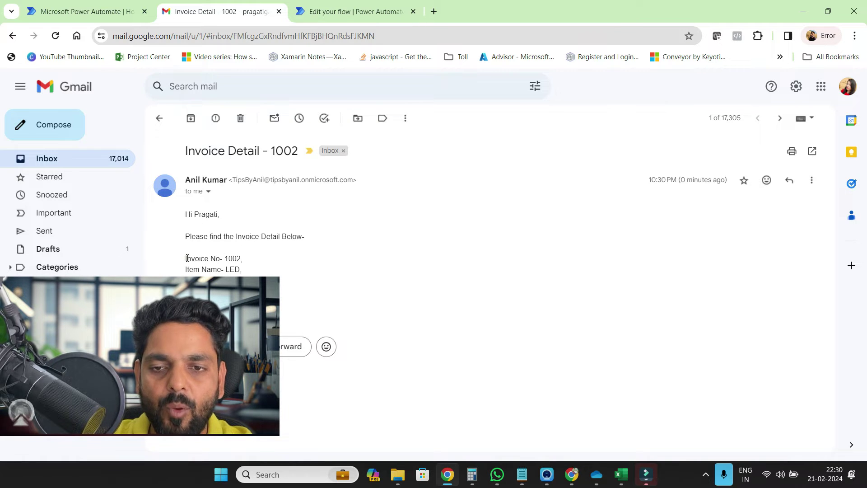
left_click_drag(185, 259, 286, 302)
left_click(330, 295)
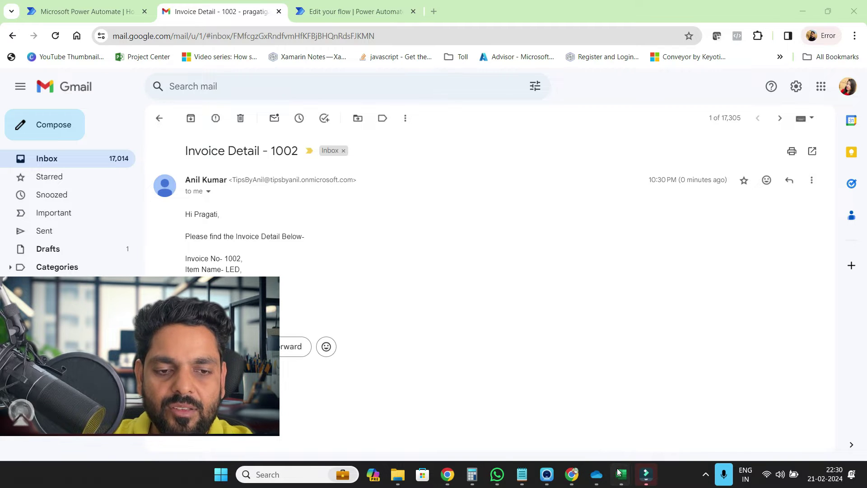
Bring the Book_Invoice workbook forward and close it
mouse_move(621, 474)
left_click(546, 422)
key("shift+space")
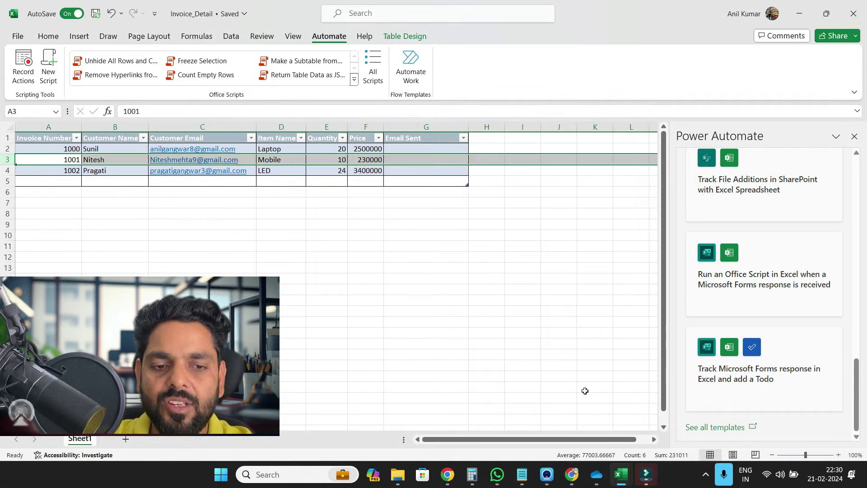
mouse_move(628, 473)
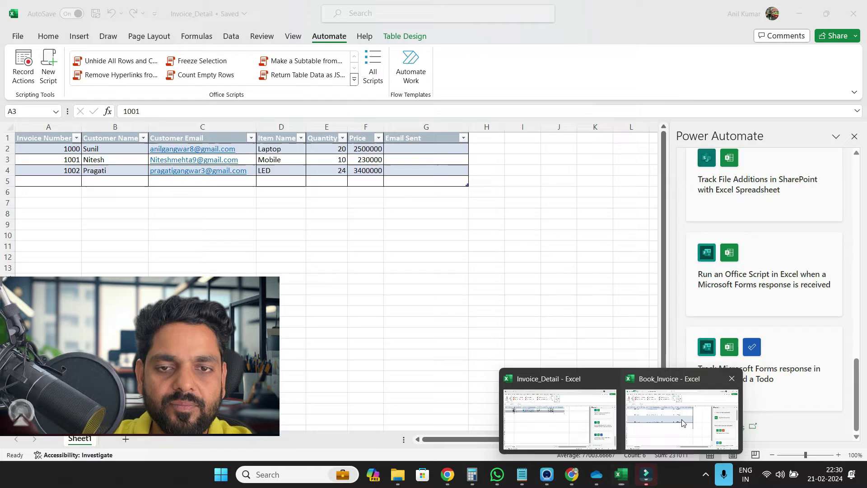
left_click(678, 424)
key("shift+space")
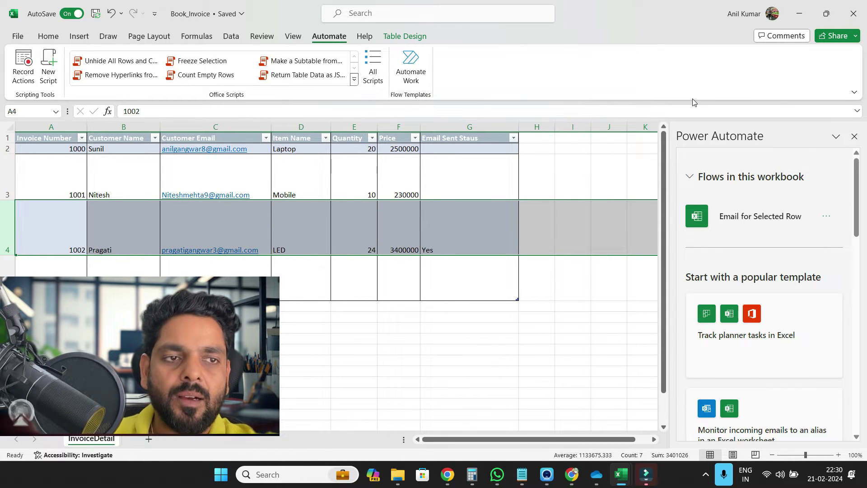
left_click(853, 14)
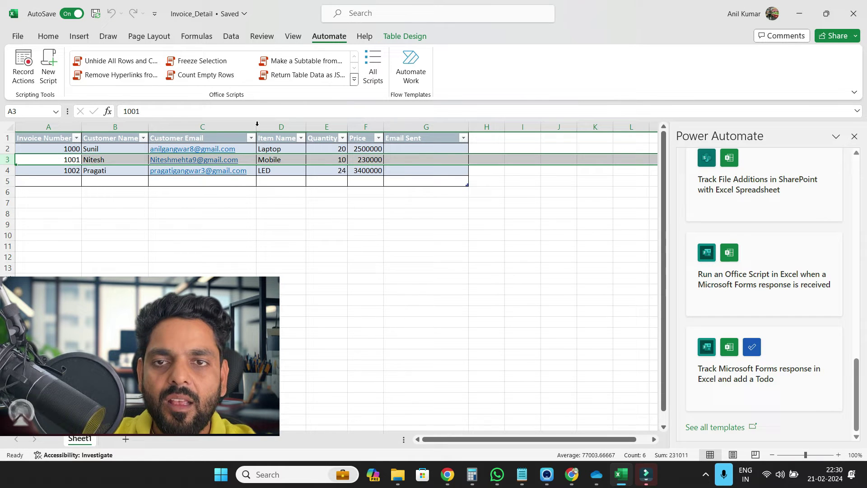
In Invoice_Detail, select the invoice 1001 row and reopen Power Automate to list its templates
scroll(738, 244, "up", 15)
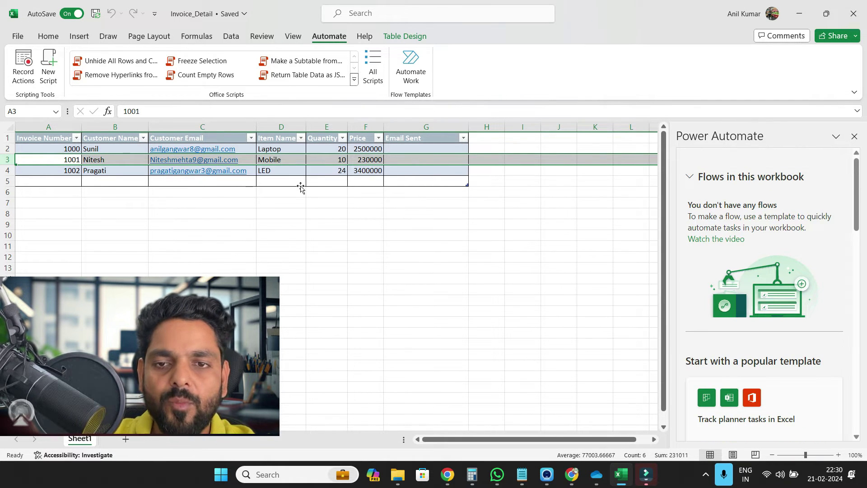
left_click(9, 159)
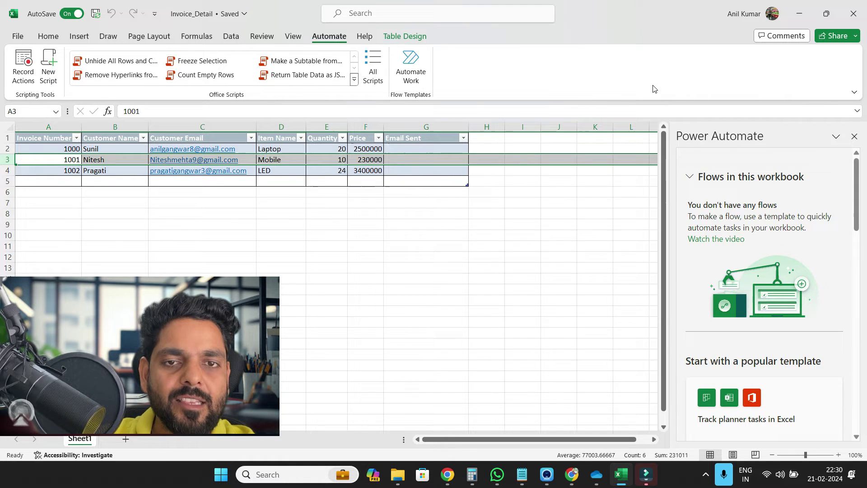
left_click(852, 137)
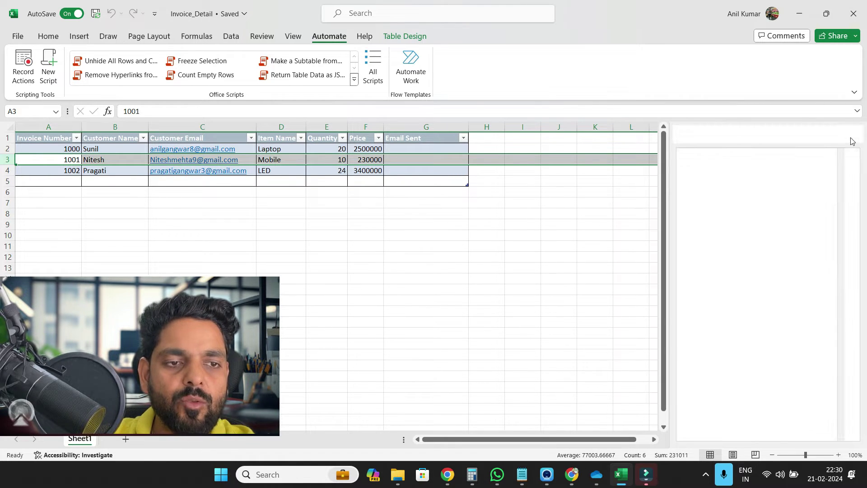
left_click(410, 68)
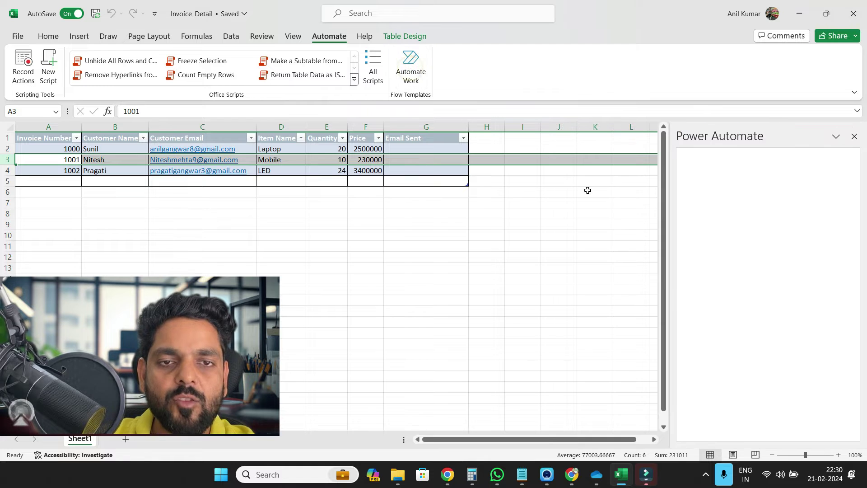
scroll(769, 325, "down", 6)
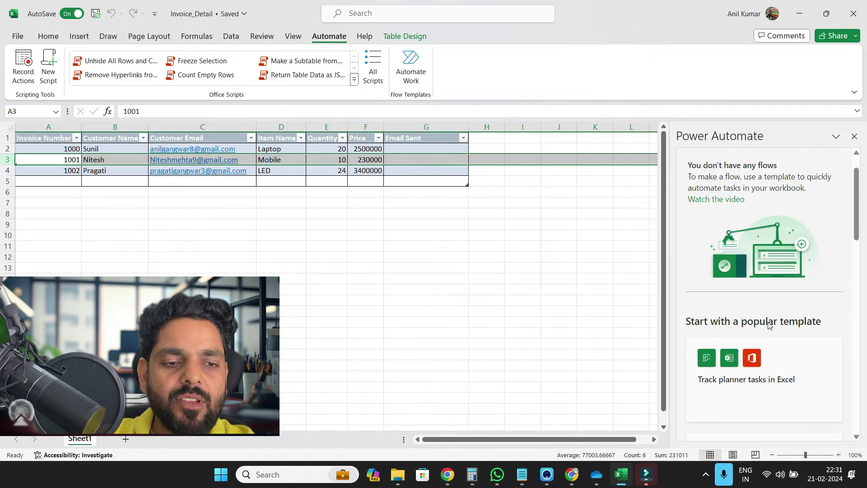
scroll(768, 325, "down", 5)
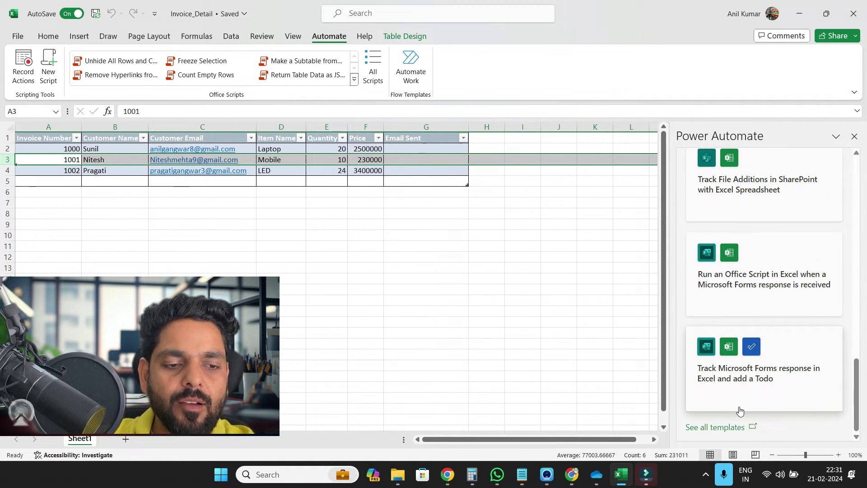
Close the old flow editor and create a flow from 'For a selected row, complete a custom action'
left_click(715, 427)
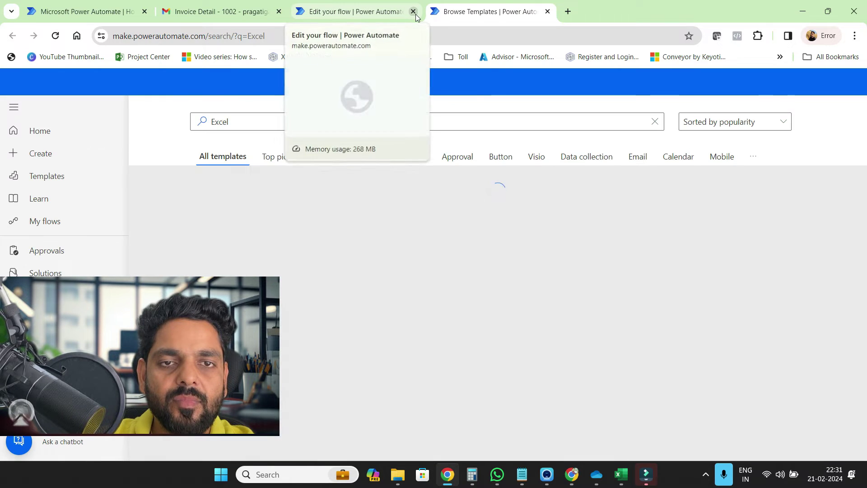
left_click(413, 11)
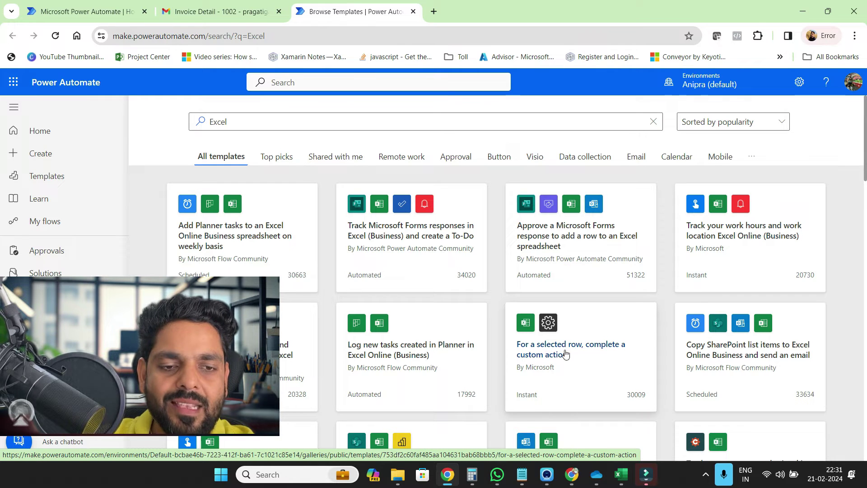
left_click(551, 360)
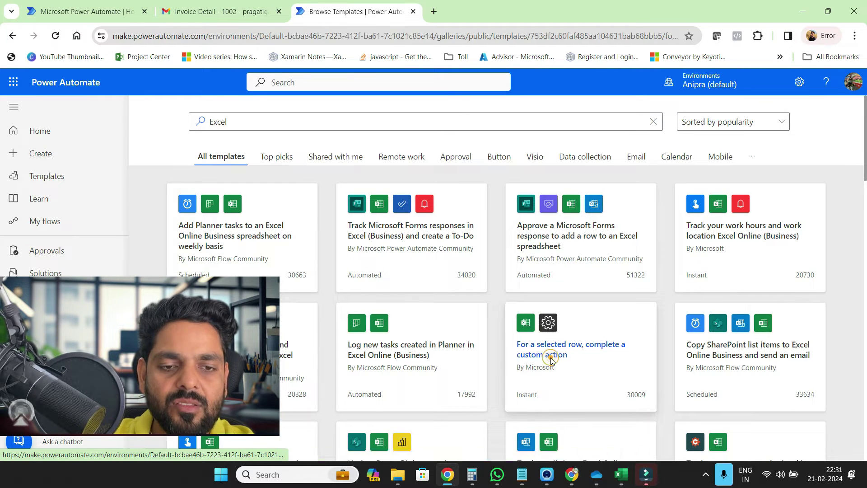
scroll(512, 380, "down", 2)
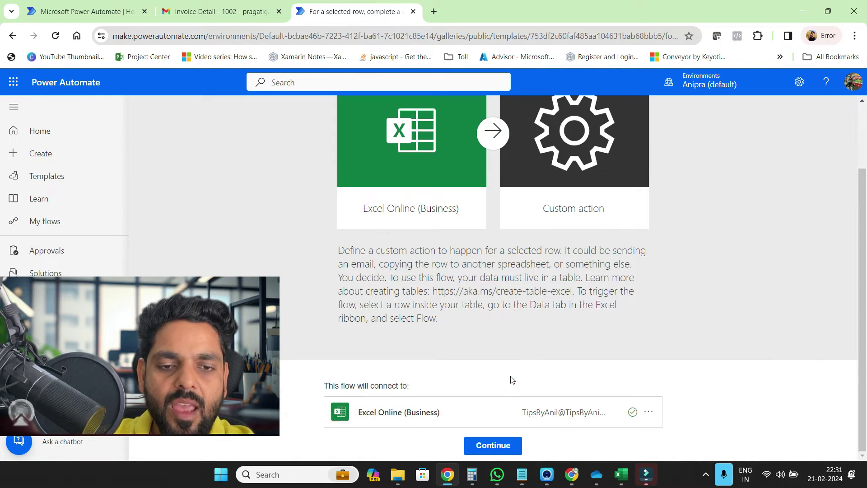
left_click(493, 445)
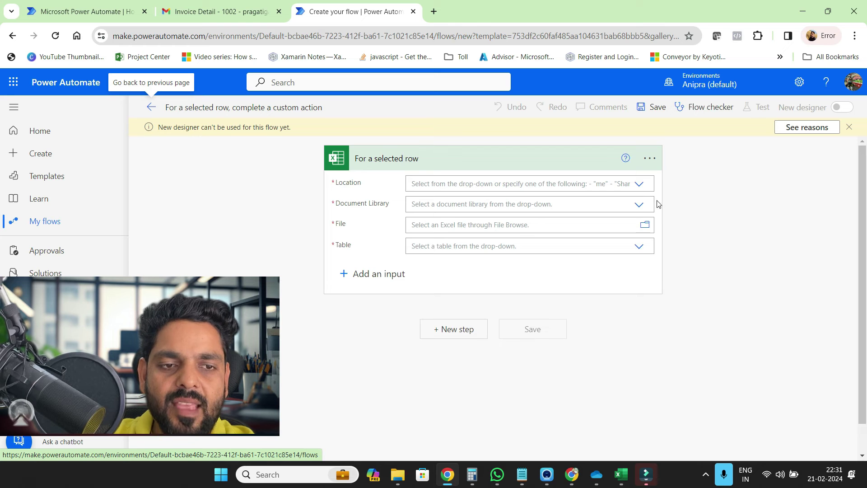
Set the trigger location to OneDrive for Business, library OneDrive, file Invoice_Detail.xlsx
left_click(638, 184)
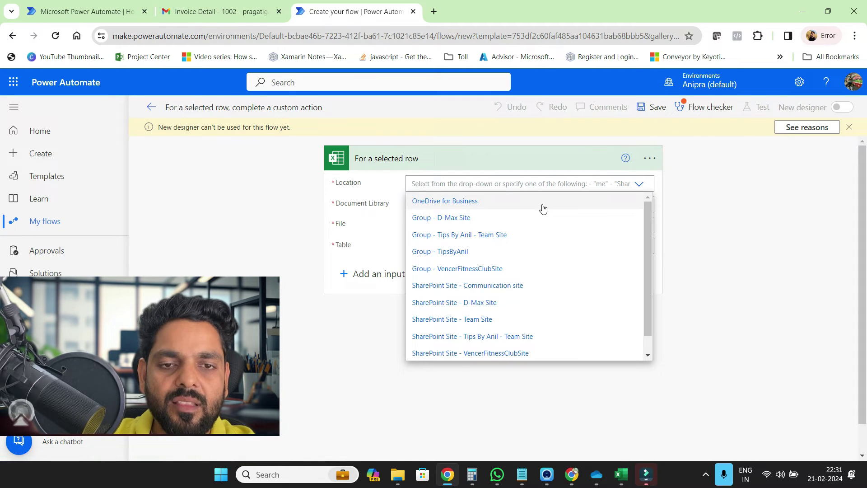
left_click(515, 205)
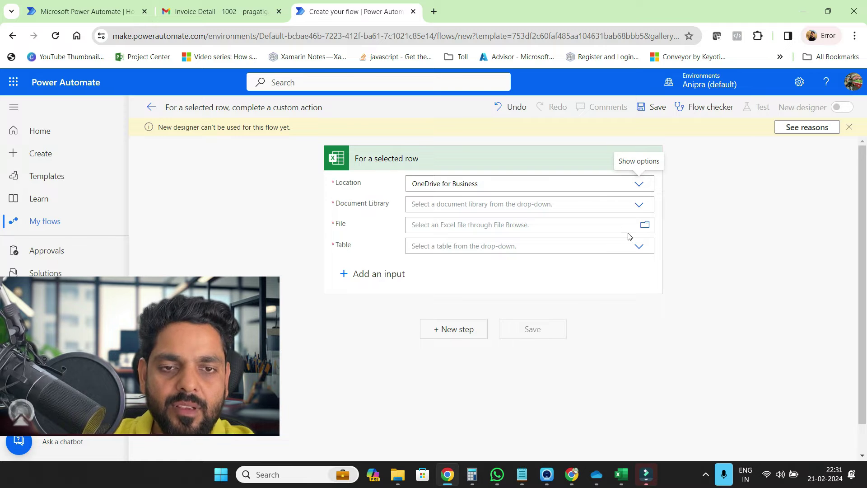
left_click(641, 205)
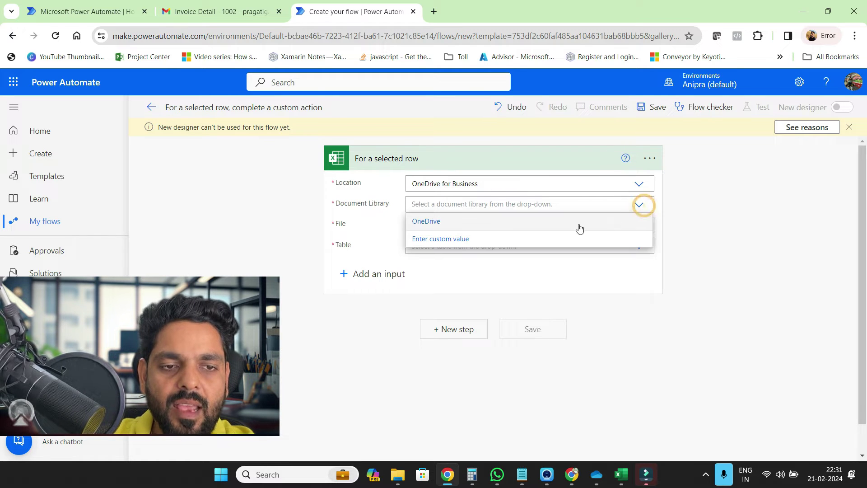
left_click(518, 226)
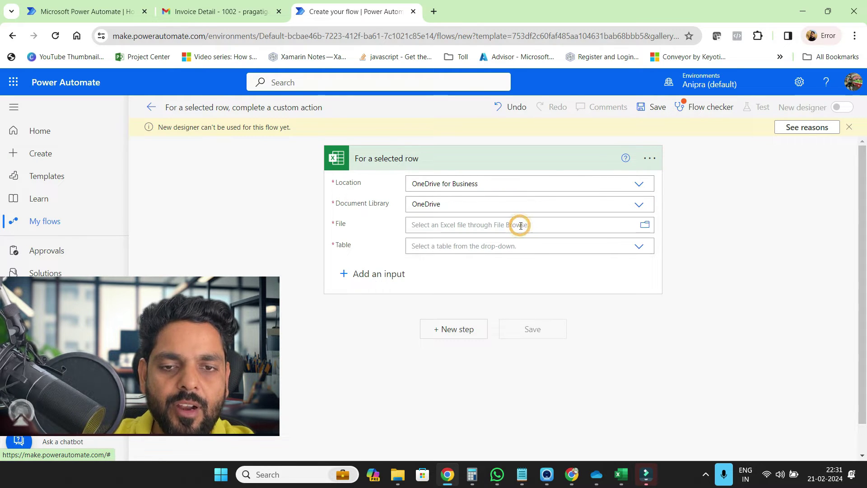
left_click(646, 226)
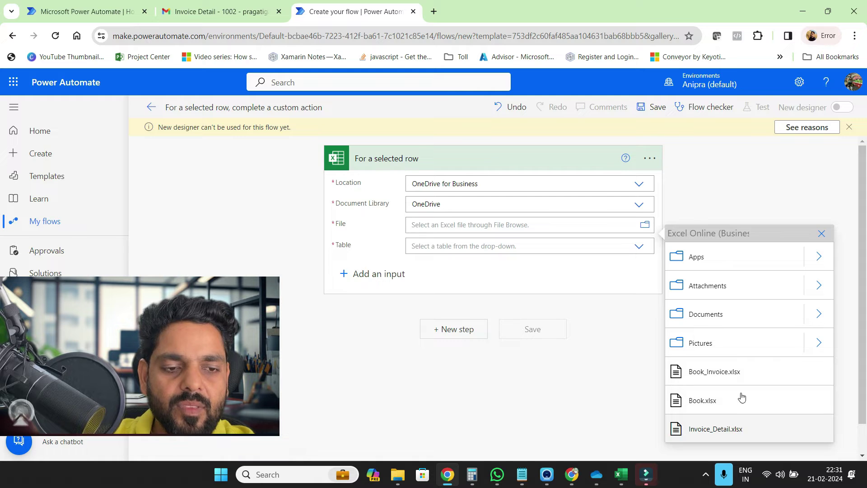
left_click(723, 429)
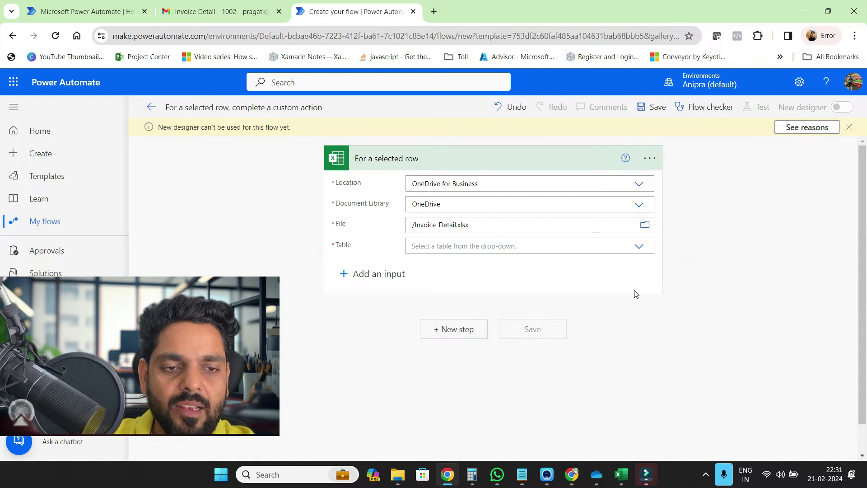
Choose Table2 as the trigger's table
left_click(626, 478)
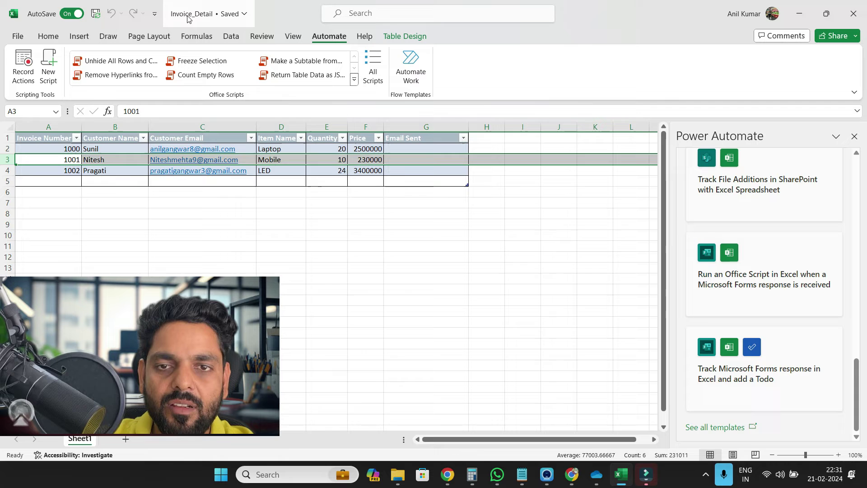
key("alt+Tab")
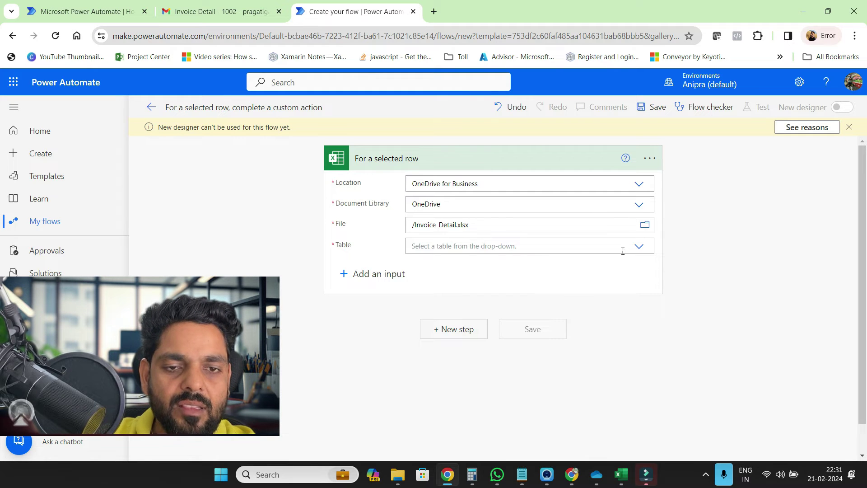
left_click(636, 249)
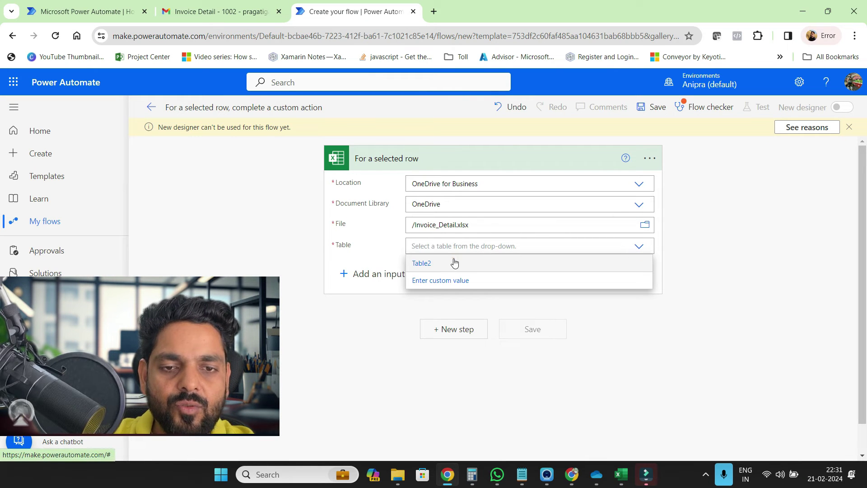
left_click(454, 261)
left_click(465, 329)
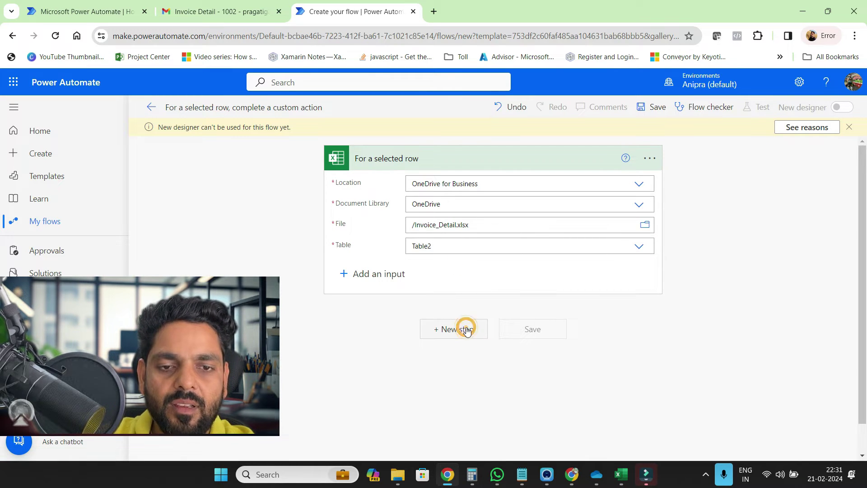
Add an Outlook Send an email (V2) step addressed to Customer Email (Formatted)
left_click(395, 236)
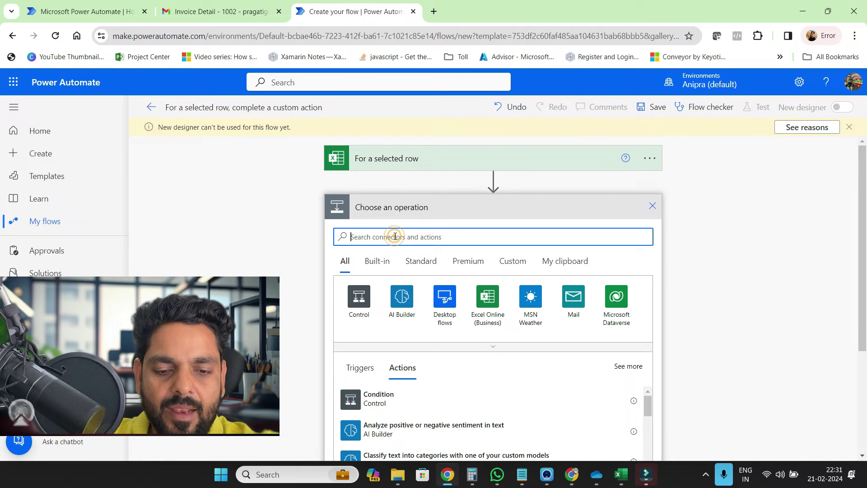
type("outlook v2")
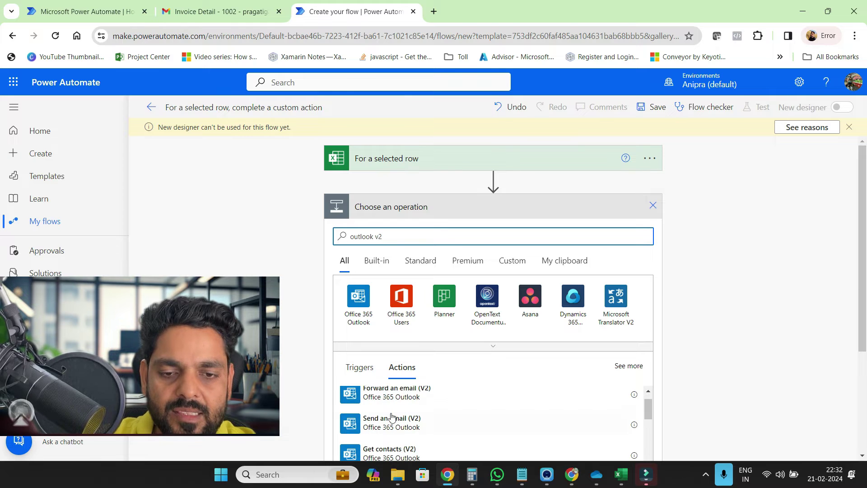
left_click(392, 420)
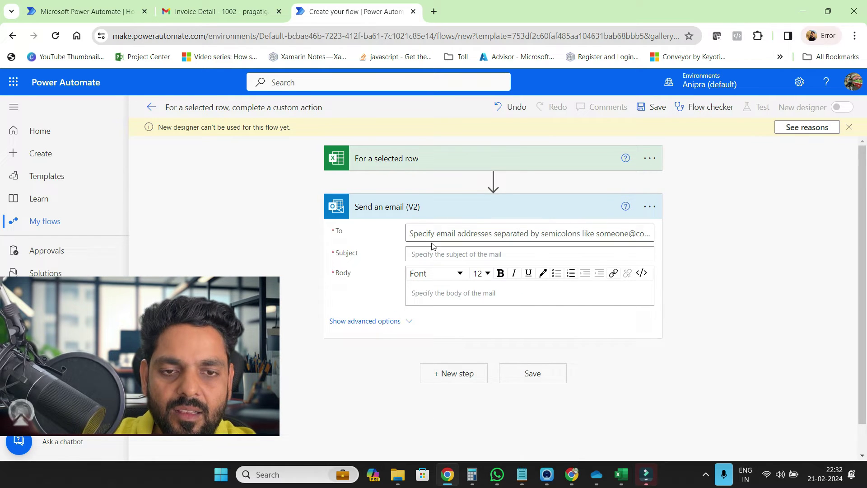
left_click(432, 239)
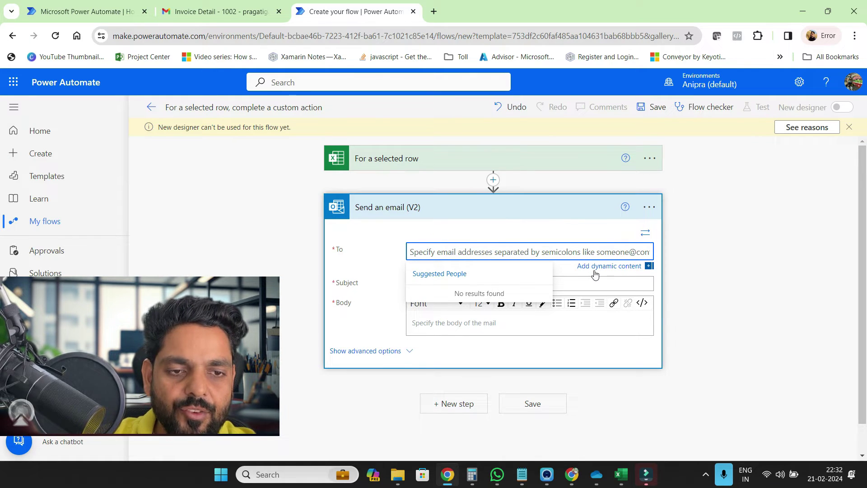
left_click(594, 270)
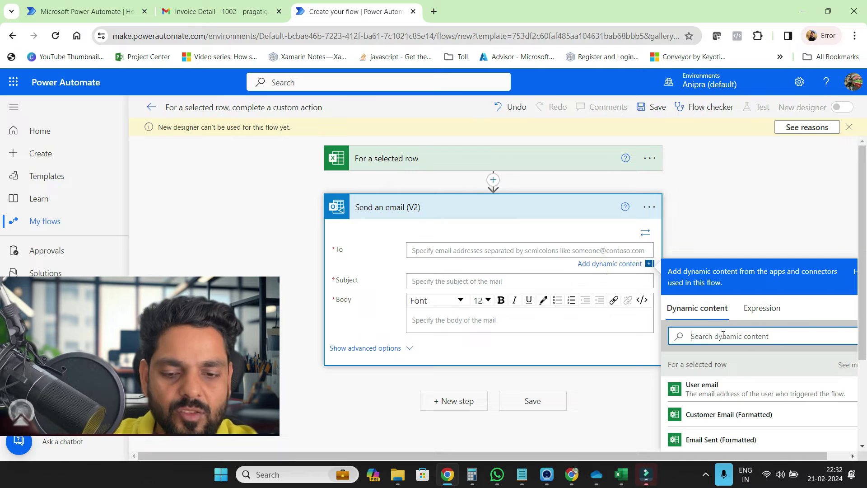
type("customer em")
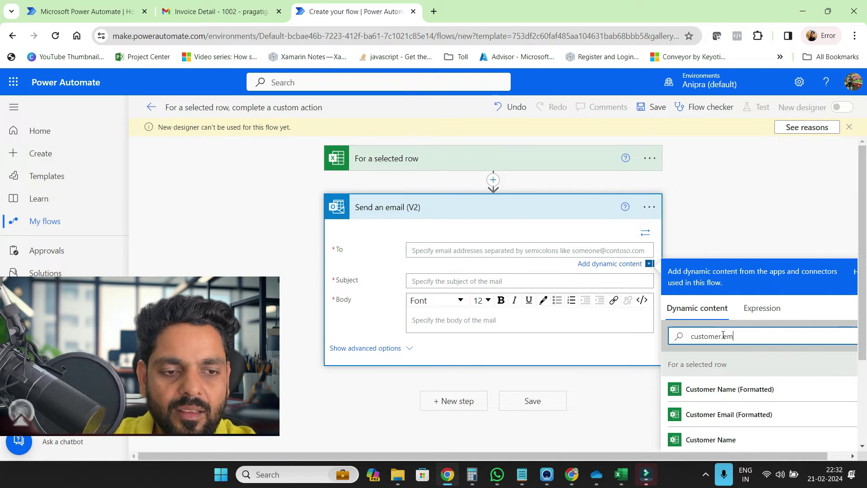
left_click(728, 415)
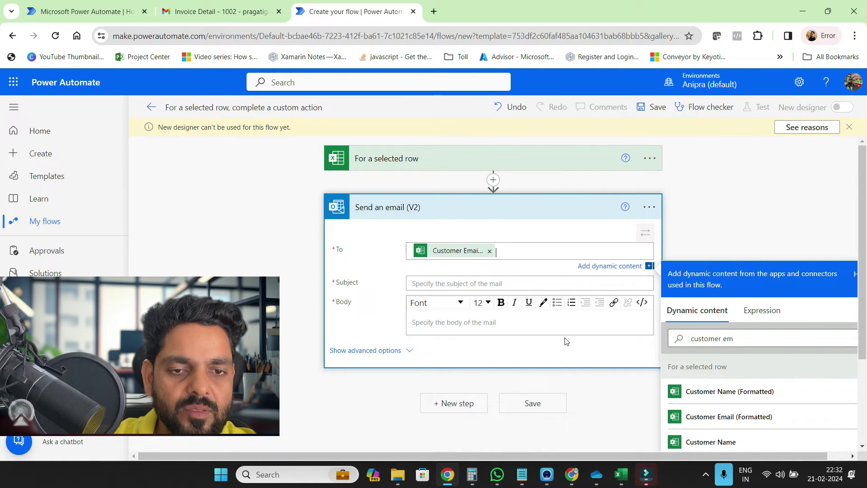
Set the email subject to 'Invoice Detail -' followed by Invoice Number (Formatted)
left_click(457, 285)
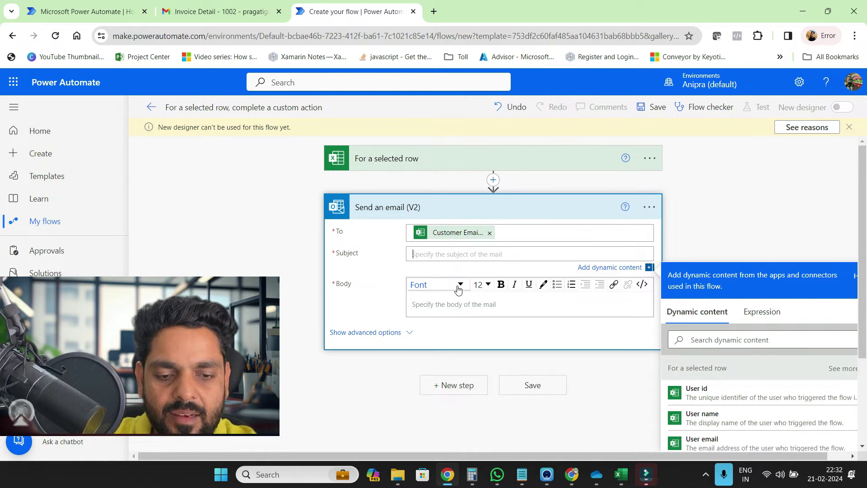
type("Invo")
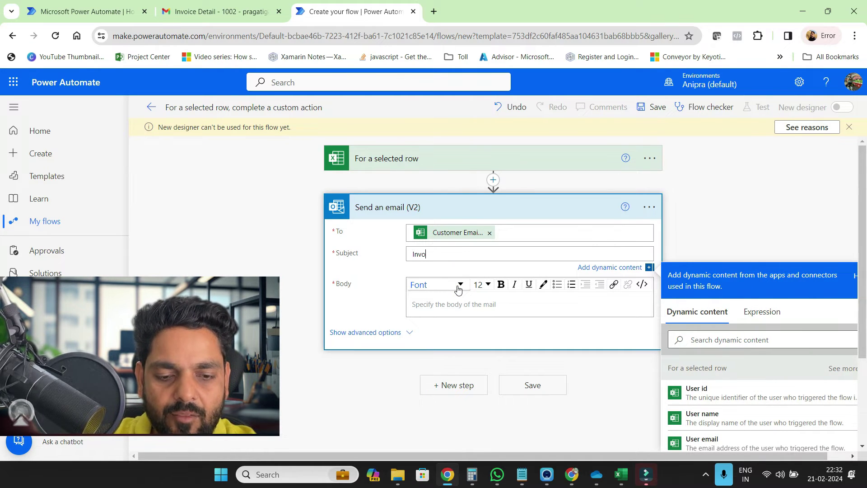
type("ice Detail")
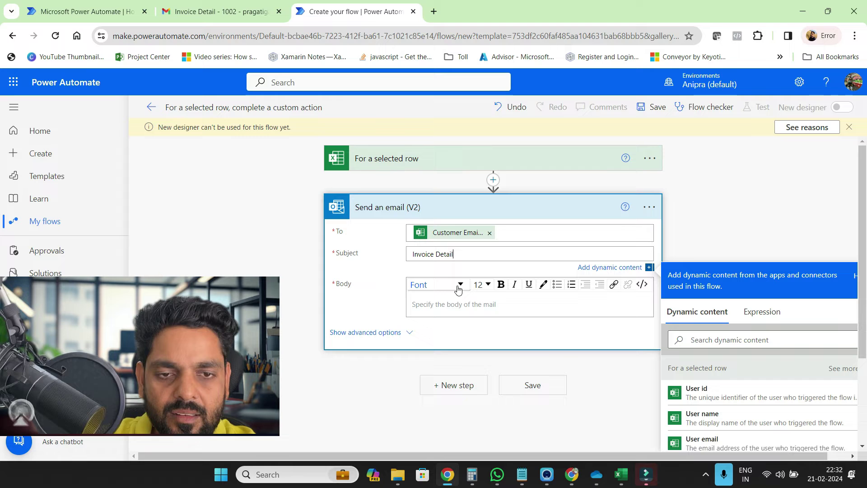
type(" -")
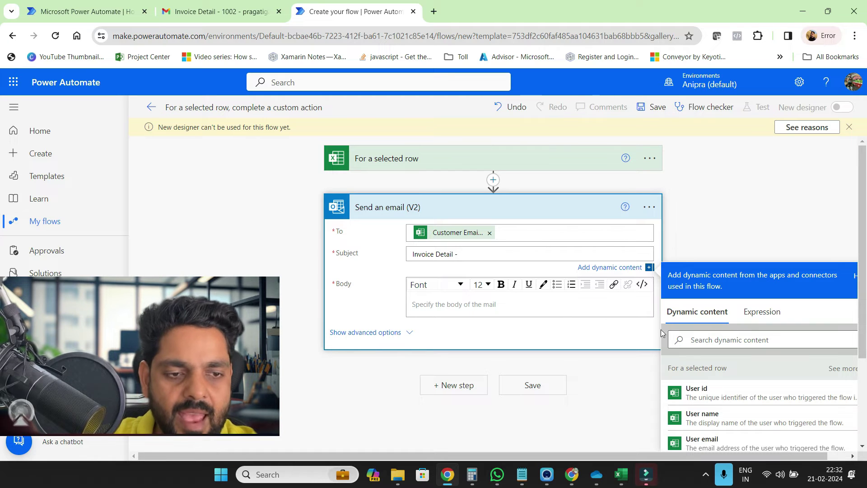
left_click(713, 339)
type("invoice")
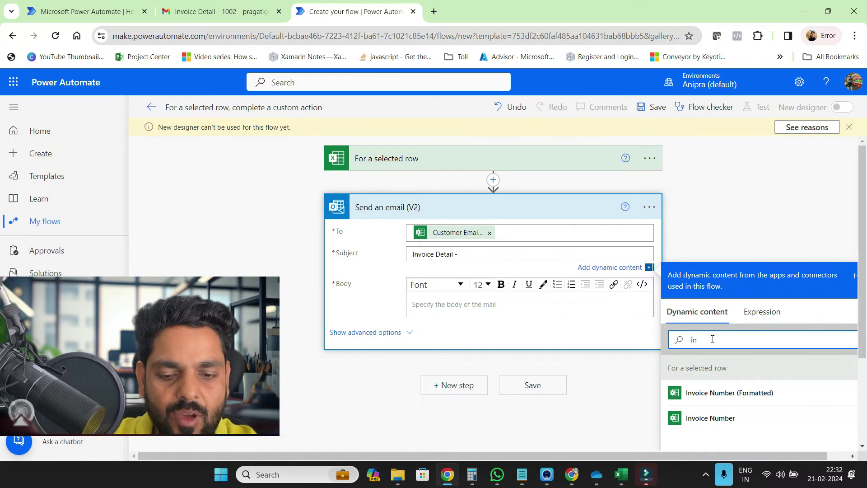
left_click(718, 394)
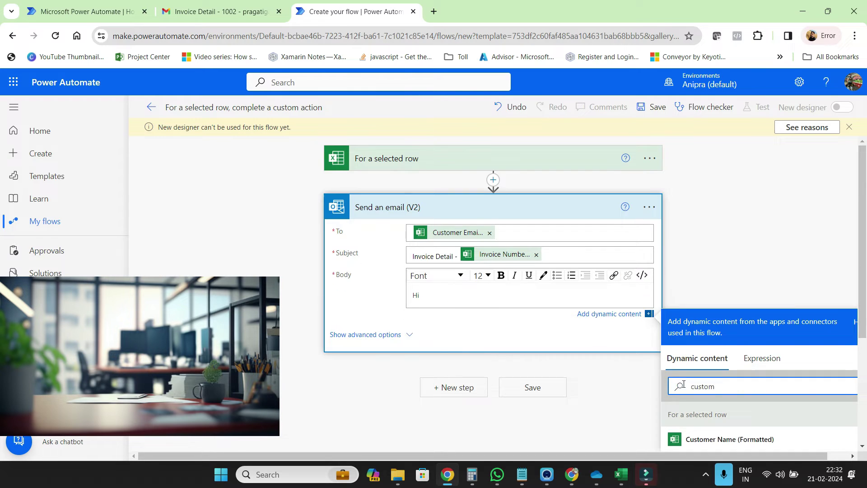
Draft the body: Customer Name greeting, intro line, then Invoic No-, Custome Name-, Price-, Quantity- labels
left_click(730, 439)
type(",")
key("Return")
type("Plese Find the invoice detail below -")
key("Return")
type("Invoic No")
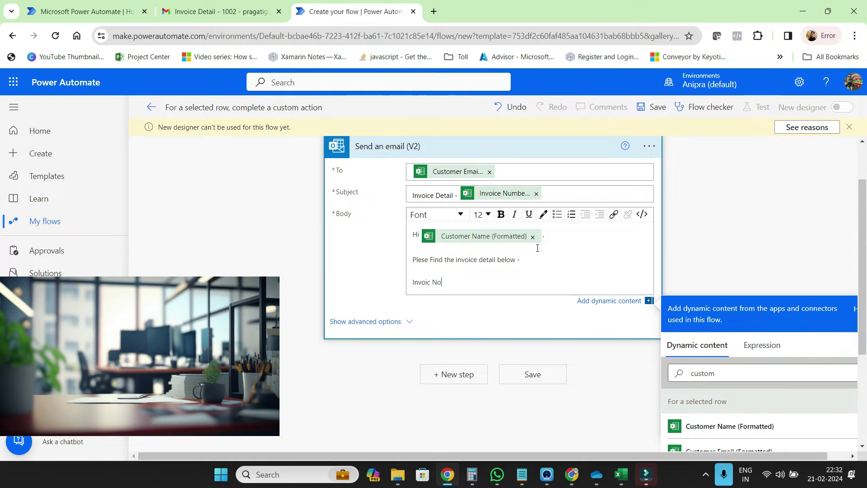
type("-")
key("shift+Return")
type("Custome Name-")
key("shift+Return")
type("Price-")
key("shift+Return")
type("Quanitty")
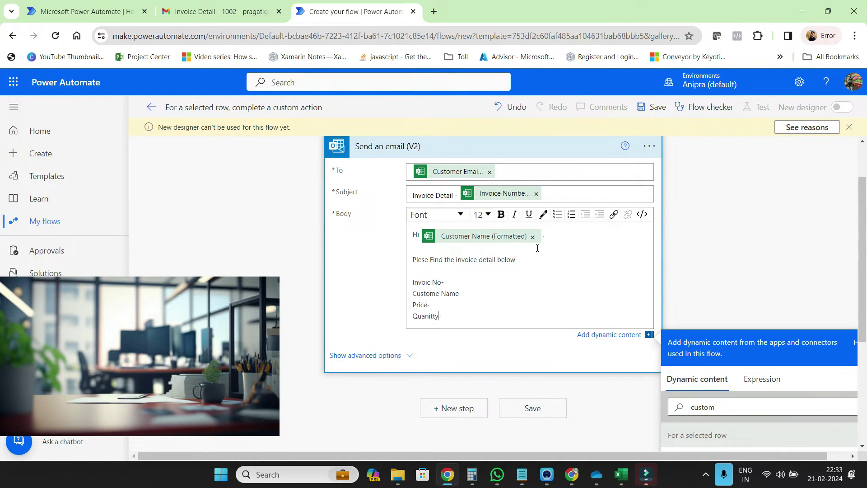
key("BackSpace")
key("BackSpace")
key("BackSpace")
key("BackSpace")
type("tity-")
key("Return")
scroll(423, 199, "up", 2)
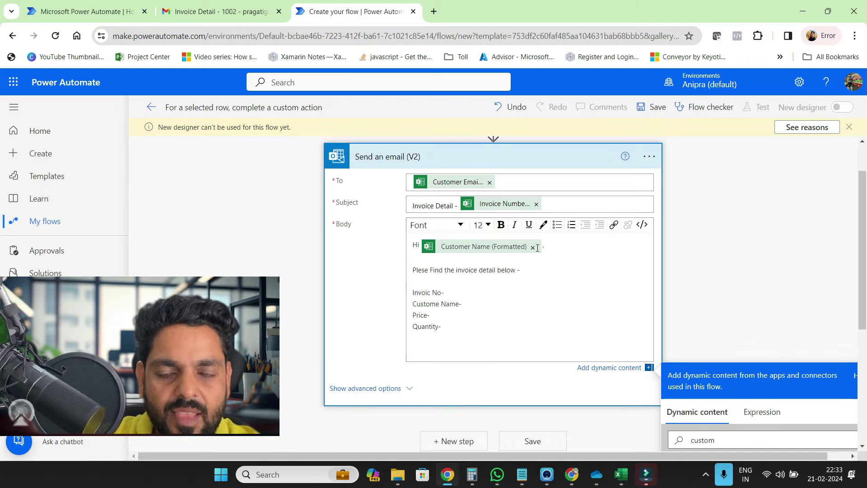
Add a text input named Notes to the For a selected row trigger
left_click(408, 166)
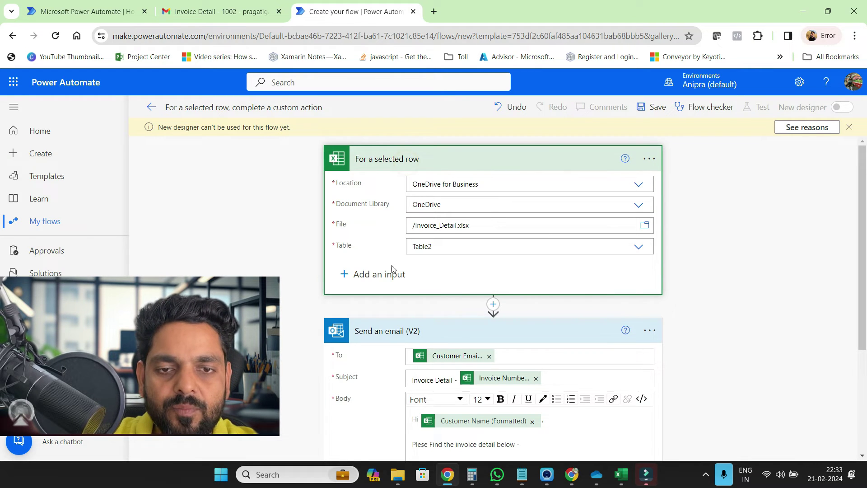
left_click(389, 272)
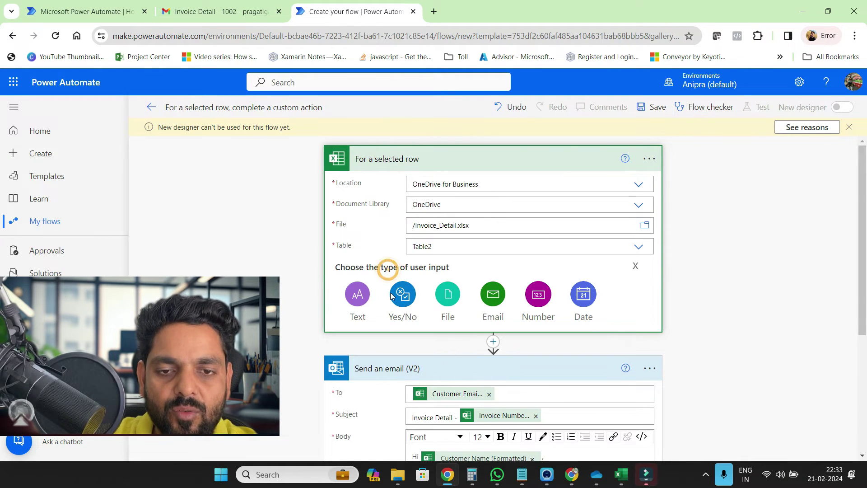
left_click(358, 295)
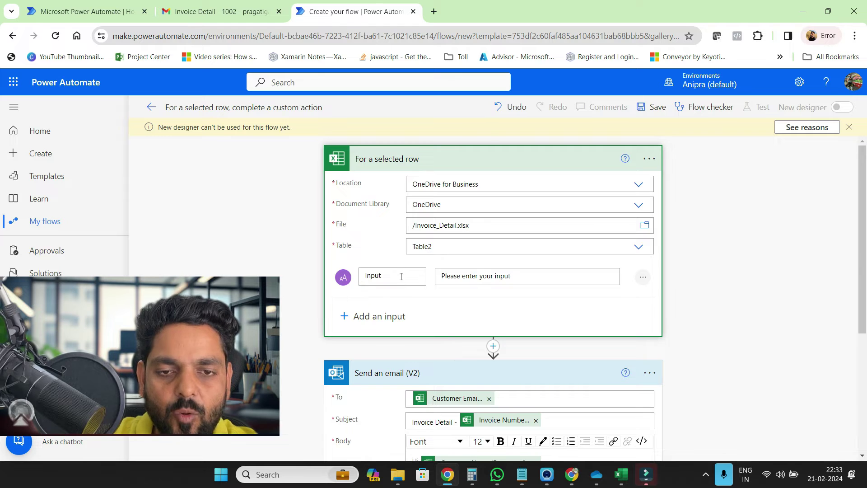
key("ctrl+a")
type("N")
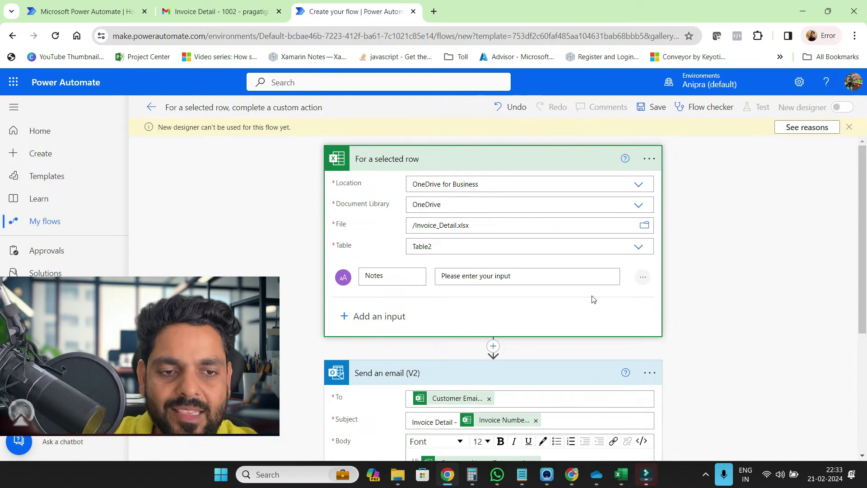
scroll(702, 335, "down", 4)
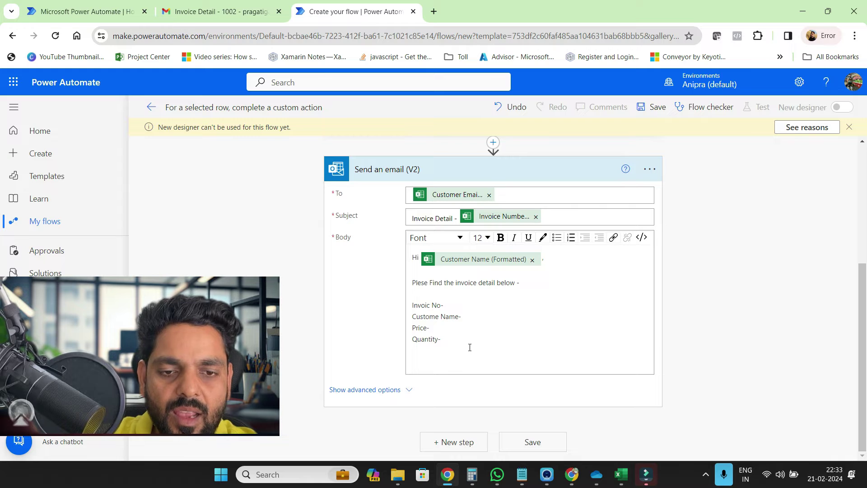
Add a 'Notes-' line to the email body followed by the Notes input field
left_click(455, 360)
type("Notes-")
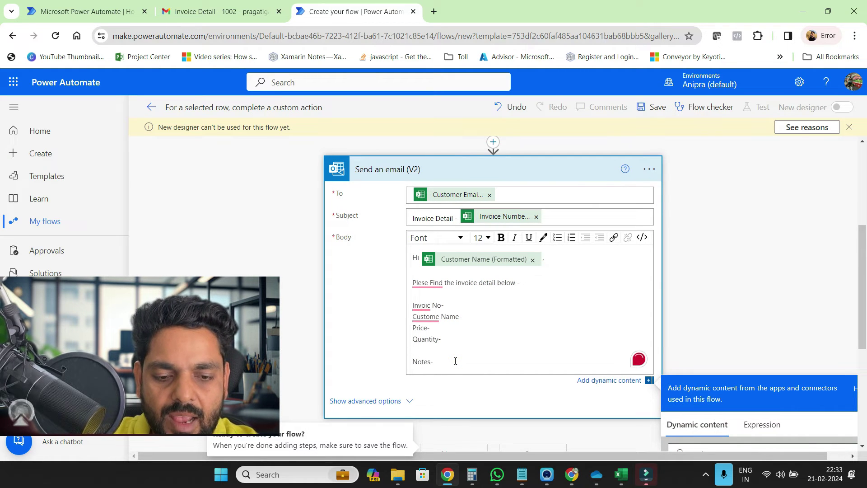
scroll(455, 361, "down", 2)
left_click(711, 344)
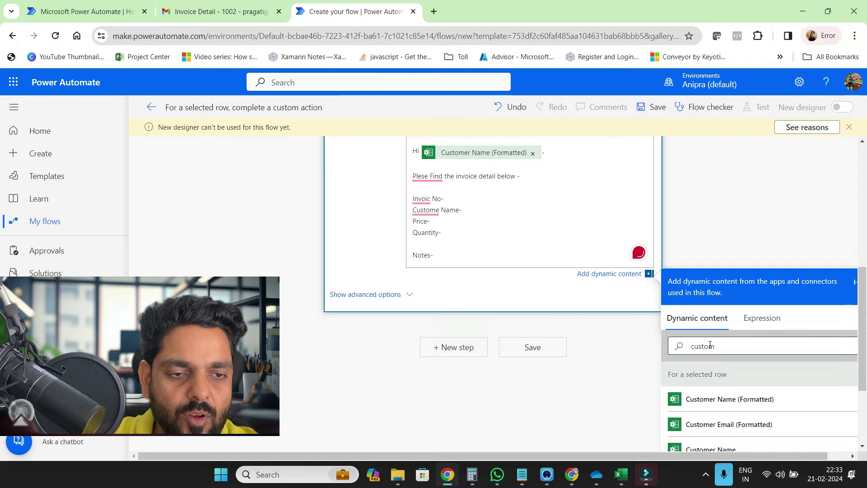
type("custonote")
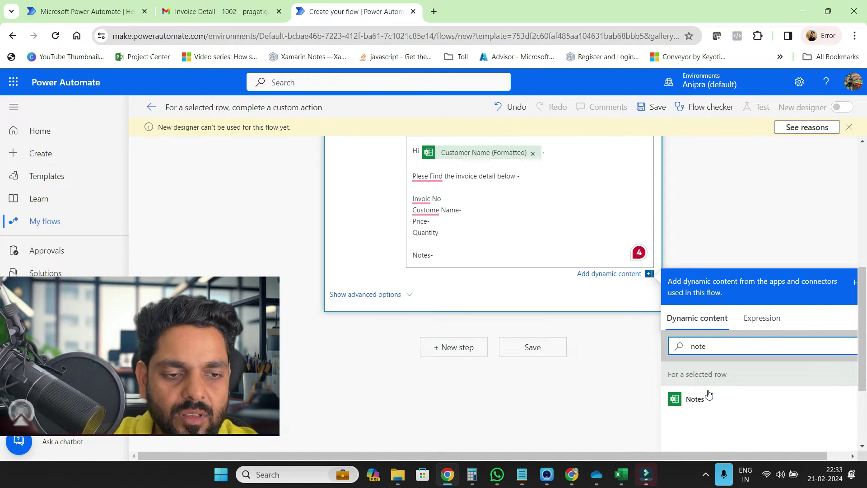
left_click(708, 397)
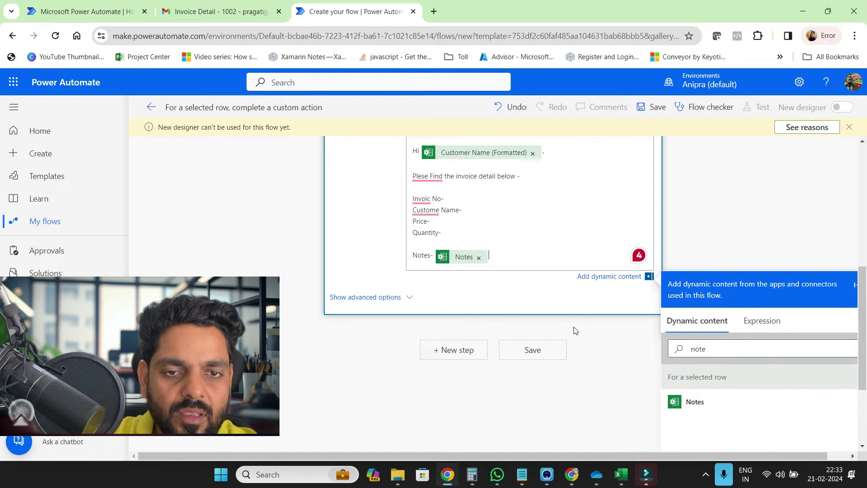
Fix the body typos to Invoice, Customer and 'Please find'
mouse_move(426, 201)
left_click(436, 232)
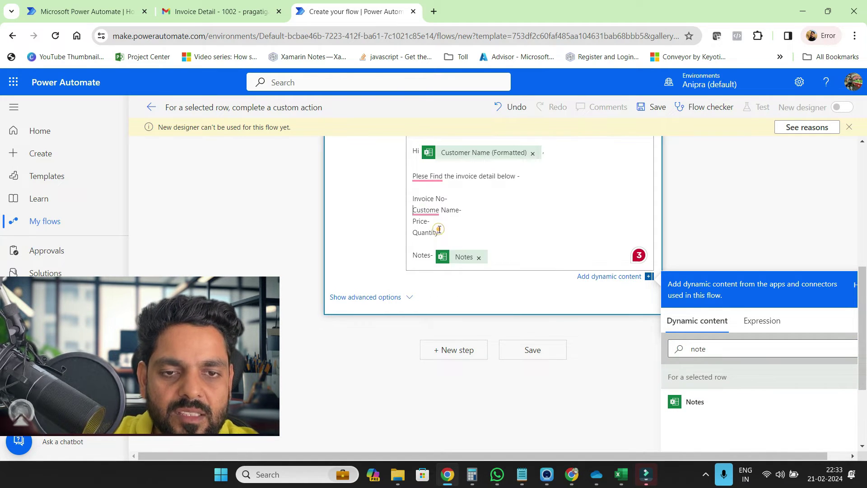
left_click(436, 243)
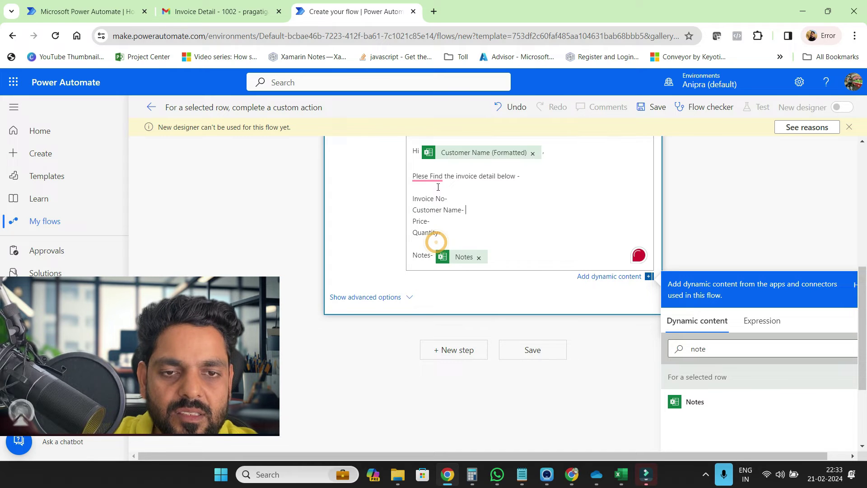
mouse_move(439, 187)
left_click(440, 202)
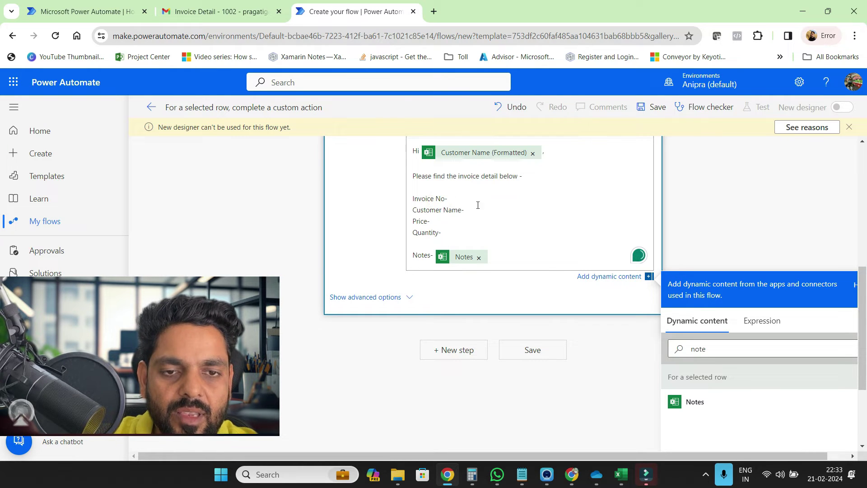
Insert Invoice Number, Customer Name, Price and Quantity (Formatted) fields after their body labels
double_click(697, 348)
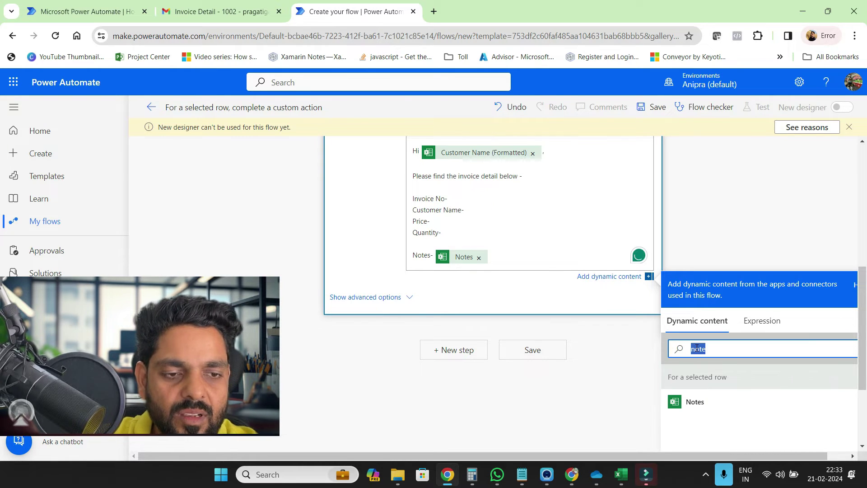
type("invoic")
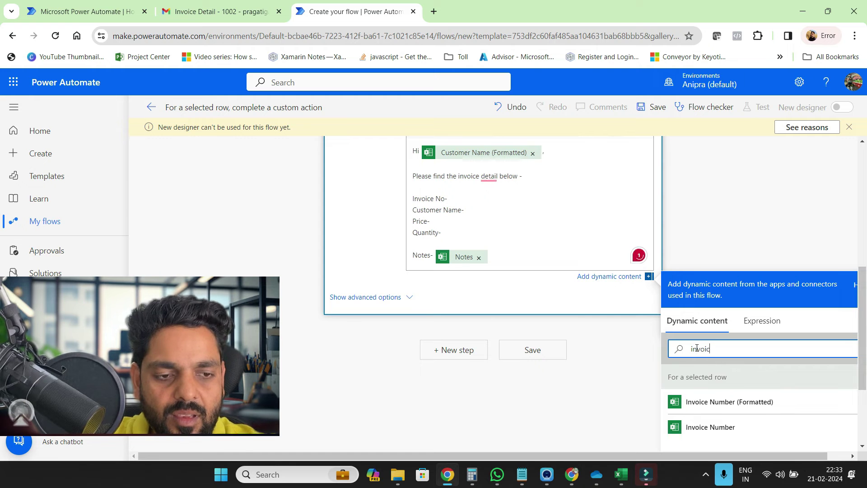
left_click(719, 402)
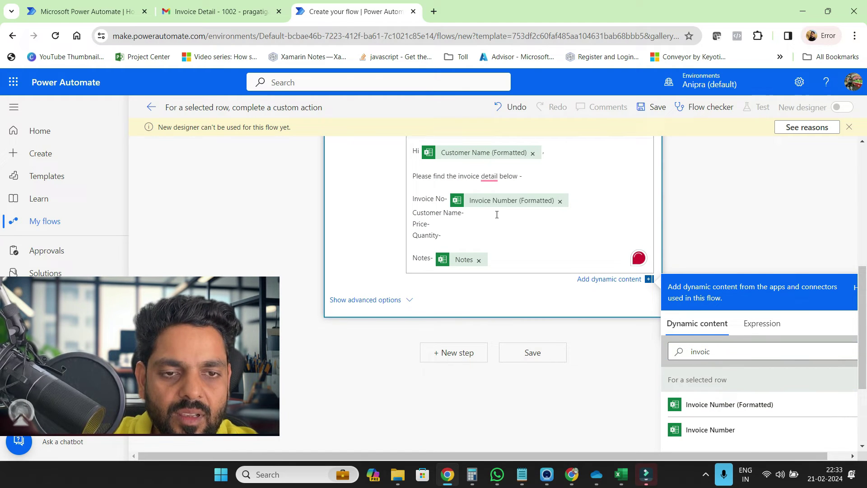
double_click(696, 351)
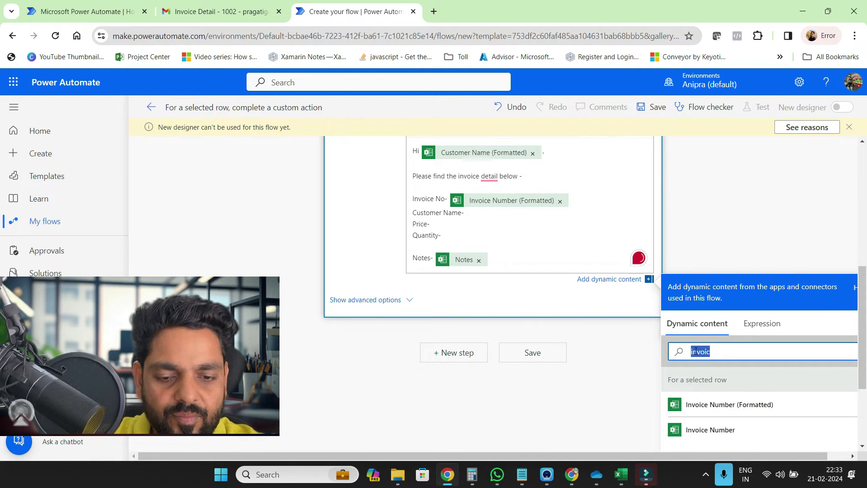
type("custom")
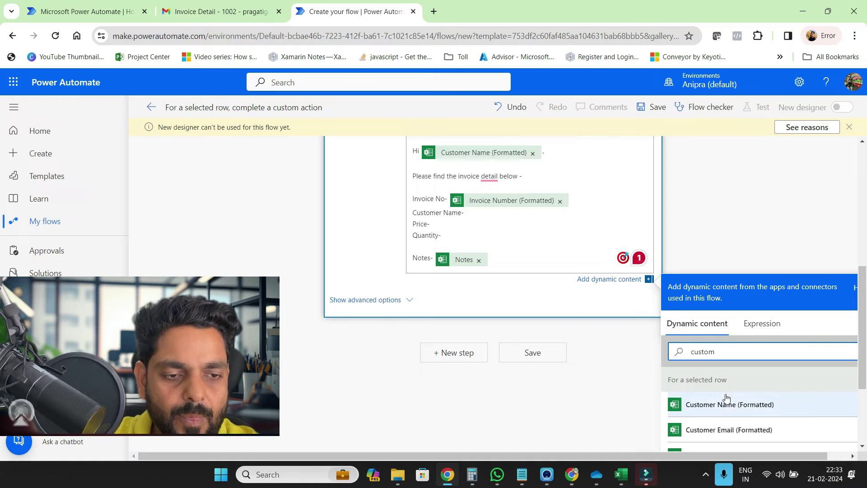
left_click(725, 404)
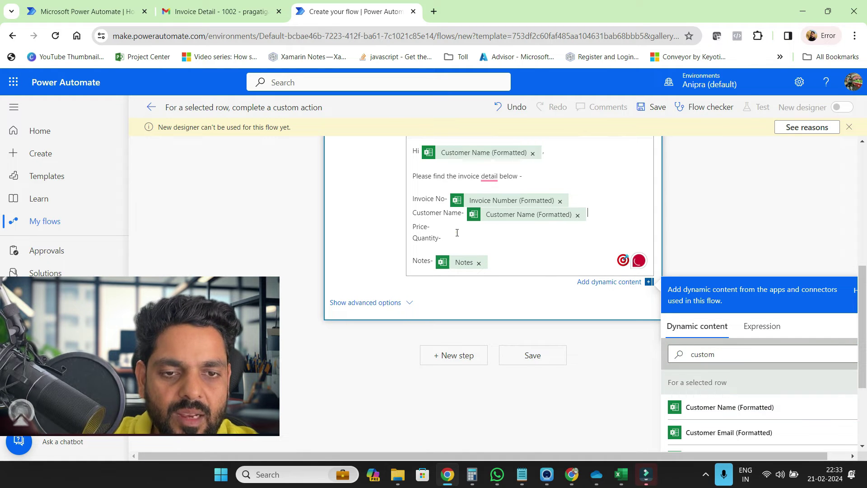
double_click(702, 354)
type("pric")
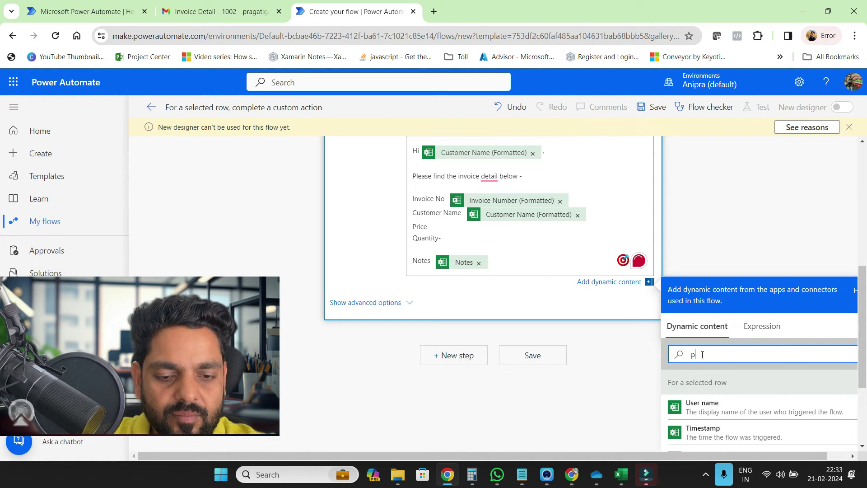
left_click(712, 407)
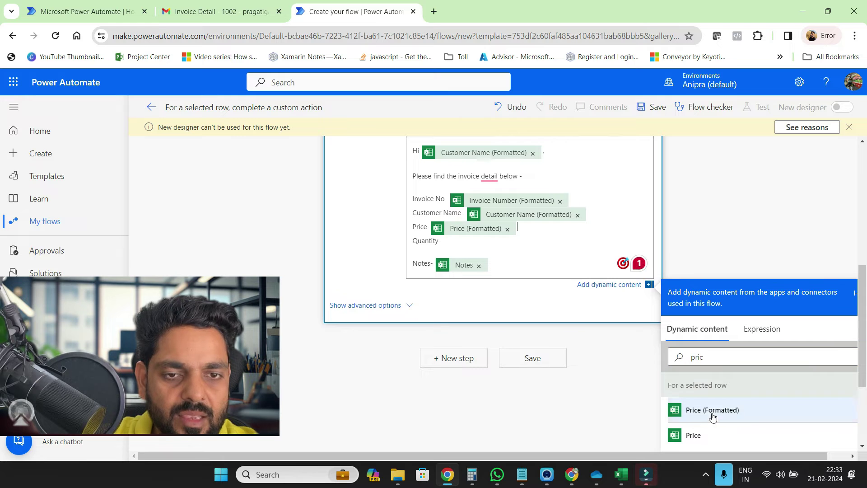
double_click(695, 359)
type("qu")
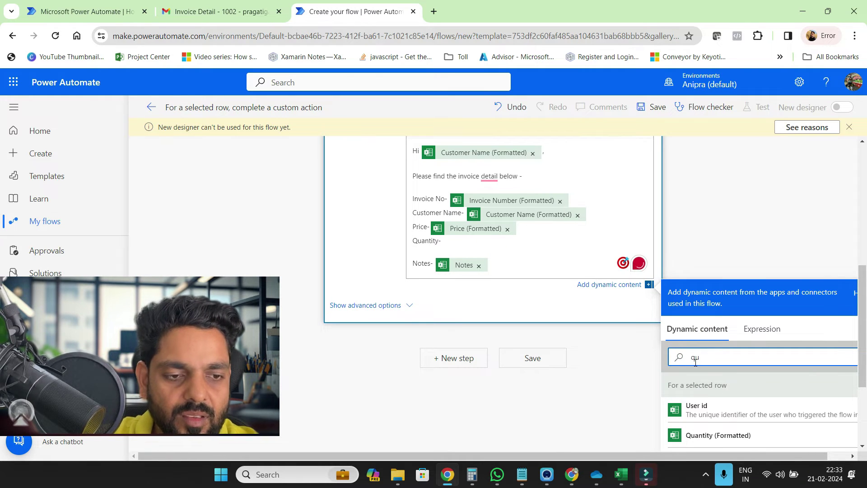
left_click(716, 435)
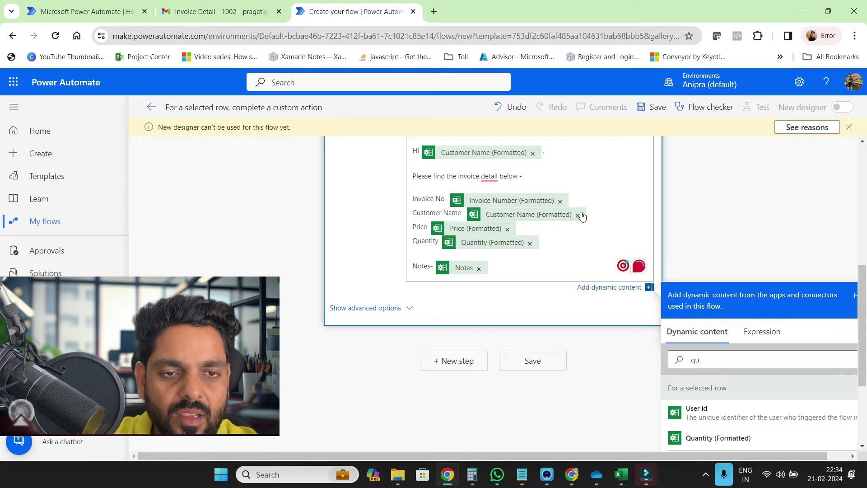
Add an 'Item Name-' line with the Item Name (Formatted) field below Quantity
left_click(556, 244)
key("Return")
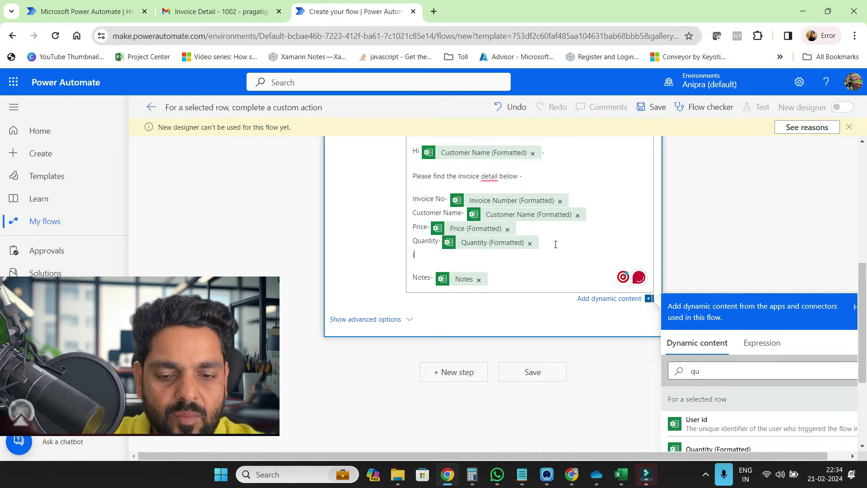
type("Item Name-")
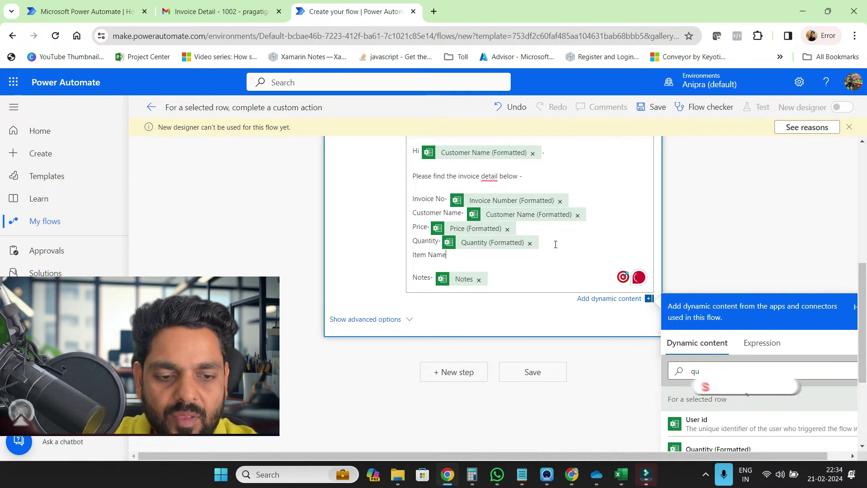
double_click(696, 370)
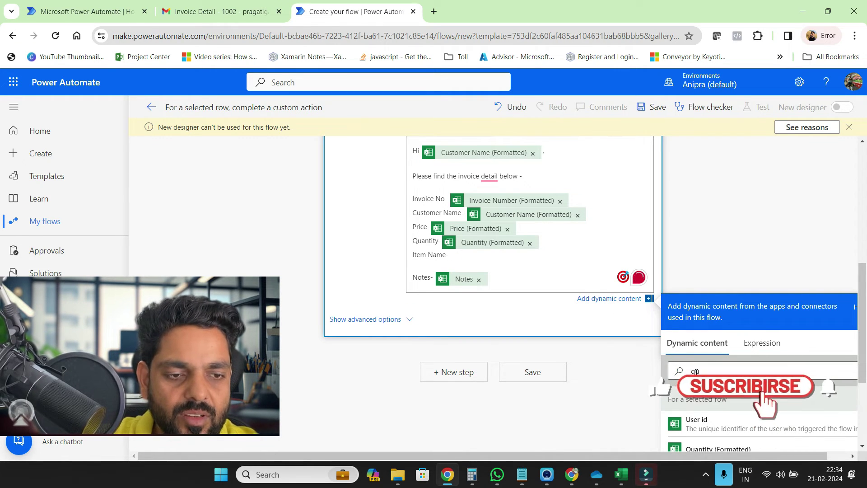
type("item")
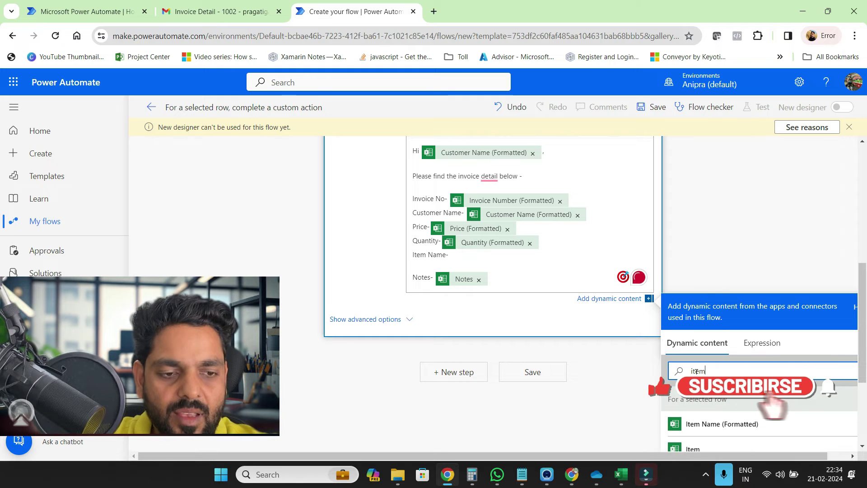
left_click(713, 424)
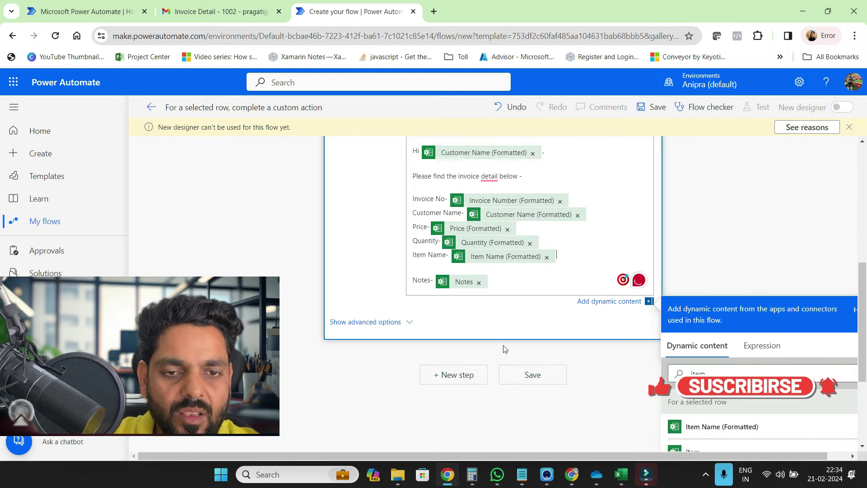
left_click(536, 287)
key("Return")
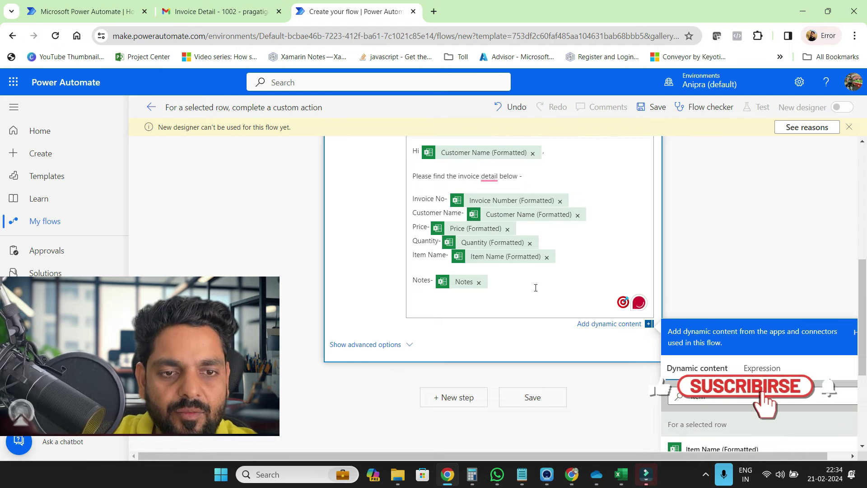
Add an Excel Online (Business) 'Update a row' action below the Send an email (V2) step
left_click(473, 398)
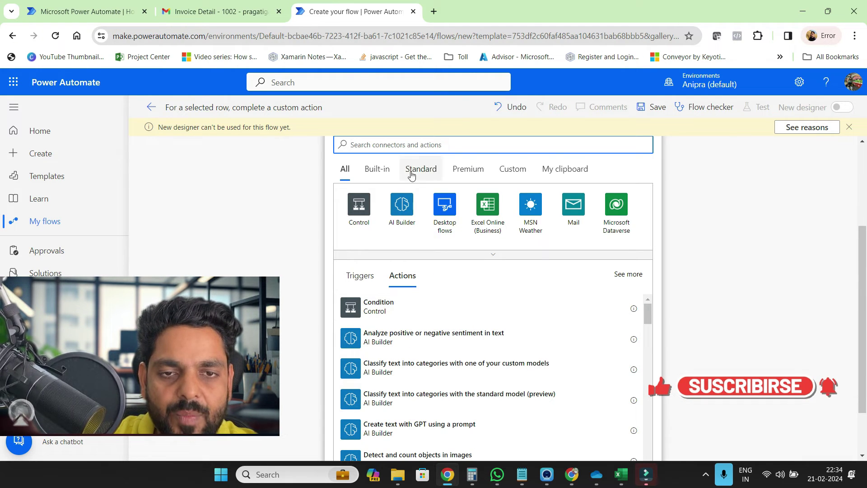
scroll(411, 190, "up", 2)
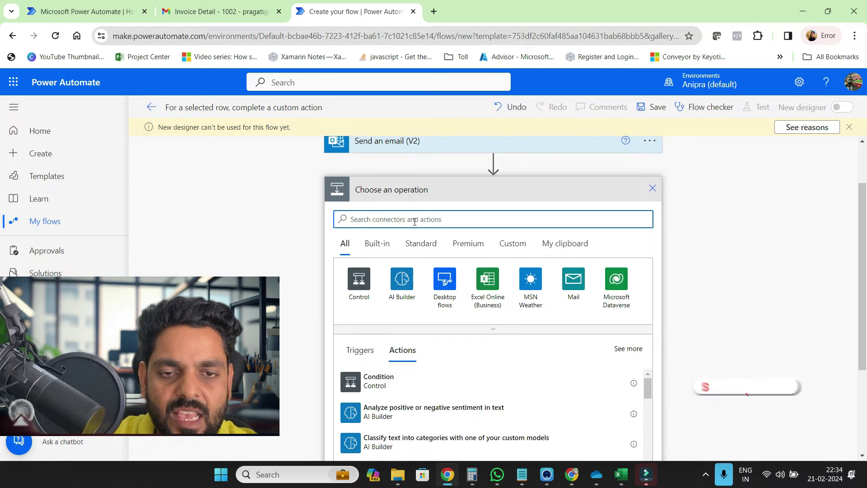
left_click(414, 221)
type("update exv")
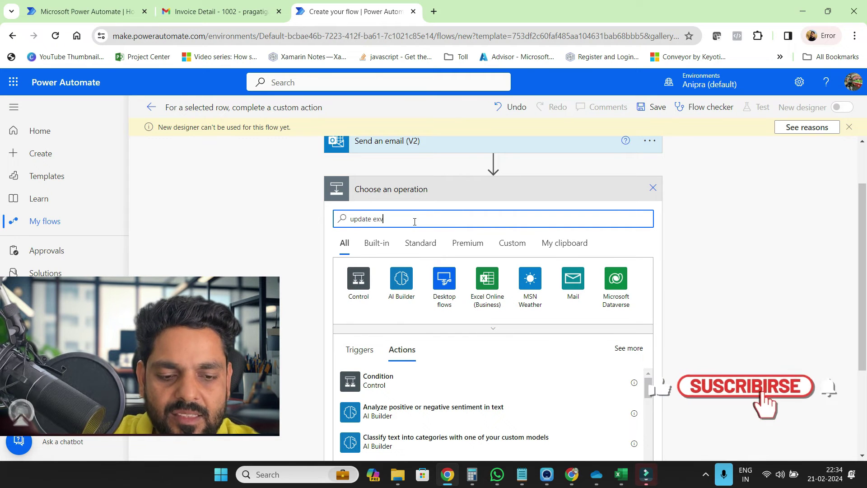
key("BackSpace")
key("BackSpace")
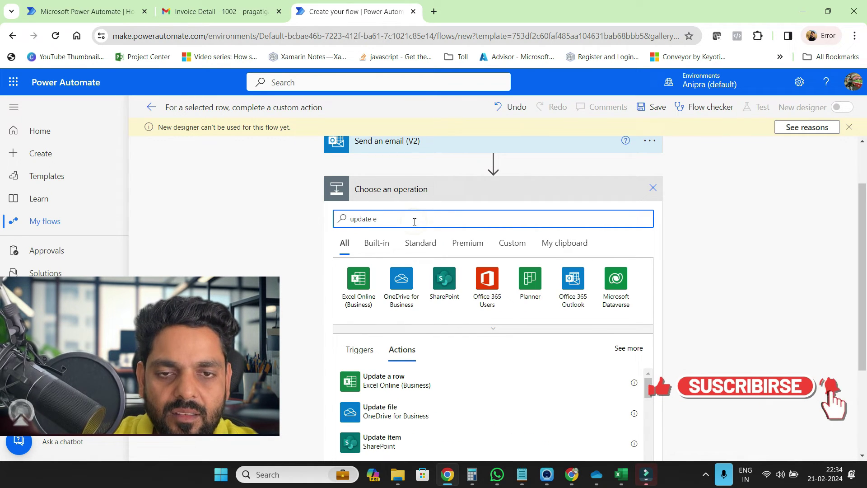
type("cel")
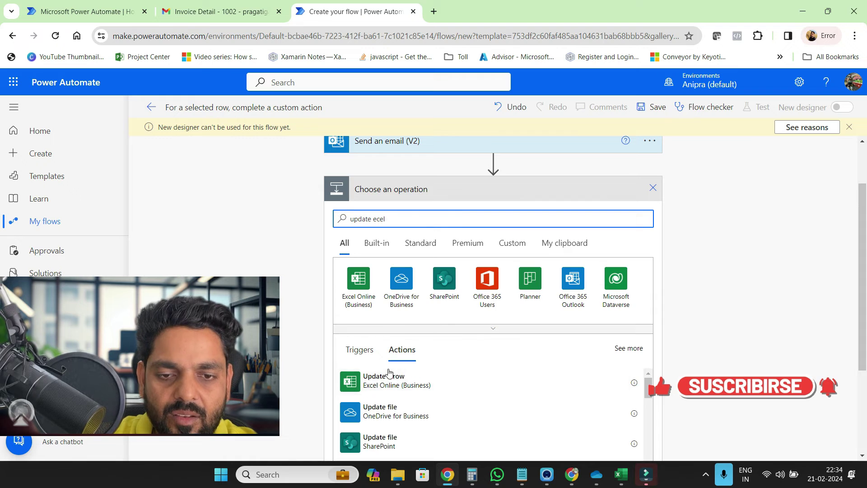
left_click(404, 384)
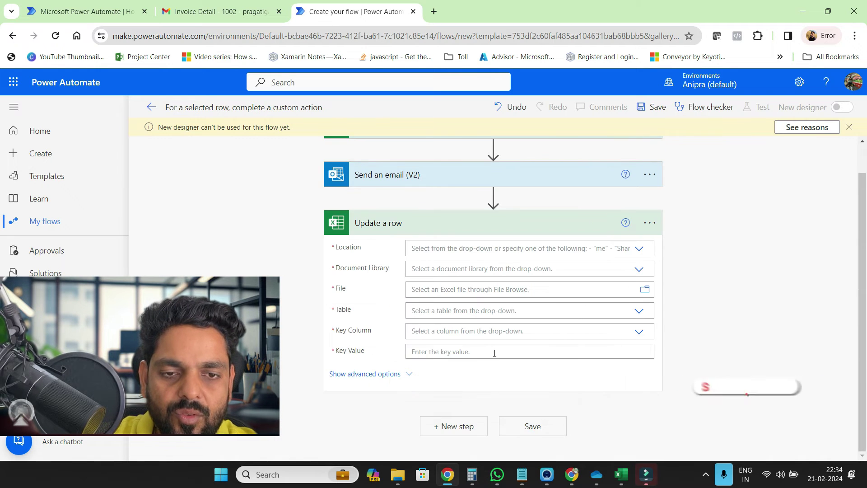
Point Update a row at Table2 in Invoice_Detail.xlsx on the OneDrive for Business library
left_click(639, 249)
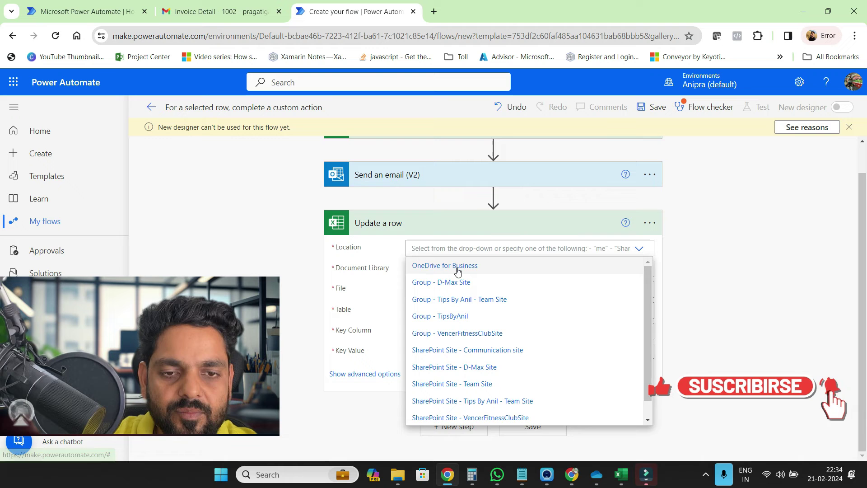
left_click(457, 266)
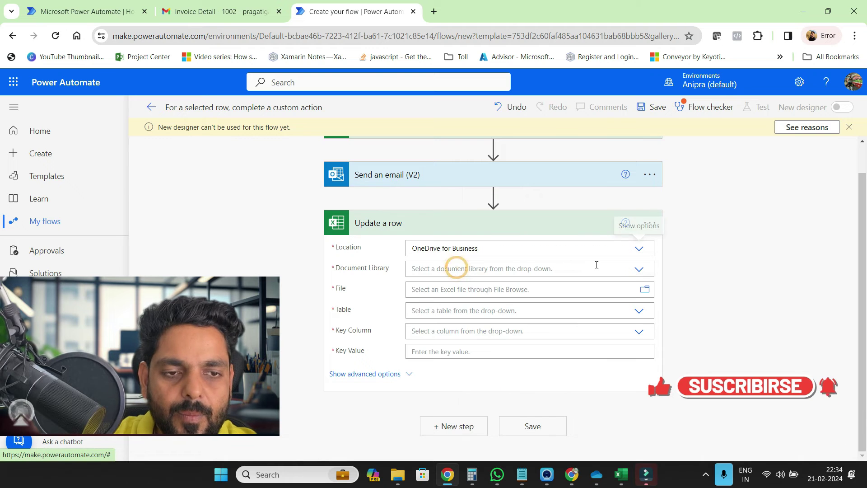
left_click(638, 271)
left_click(477, 290)
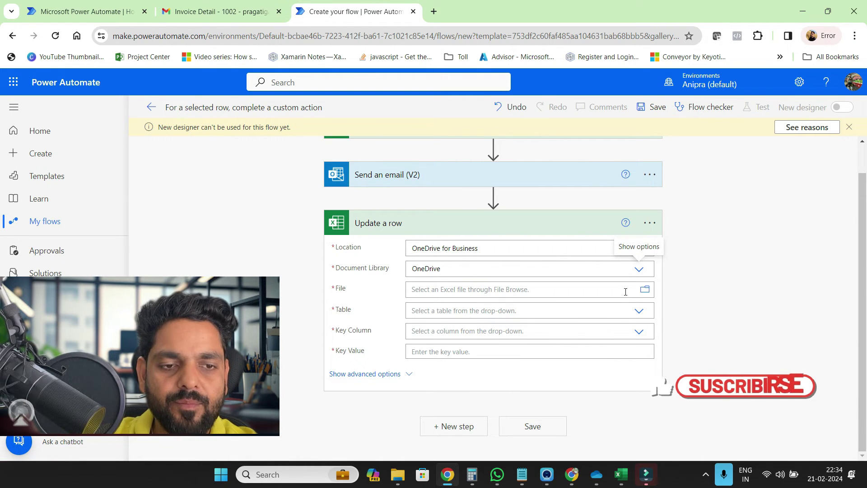
left_click(644, 289)
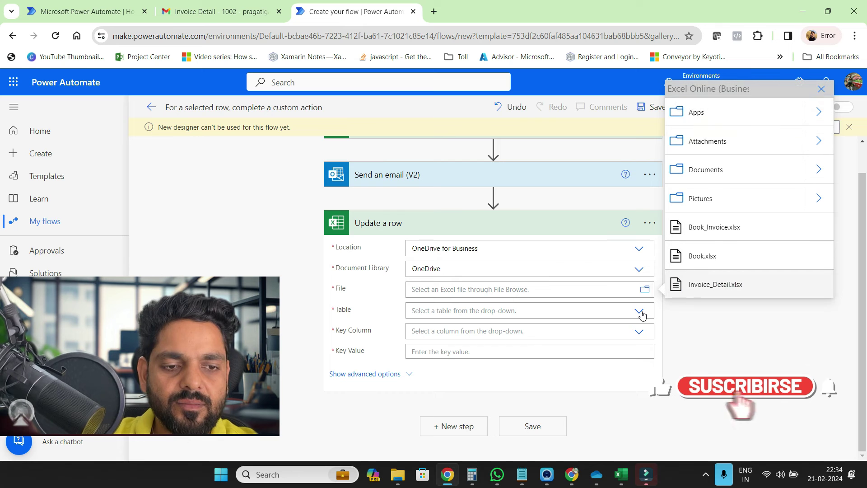
left_click(710, 285)
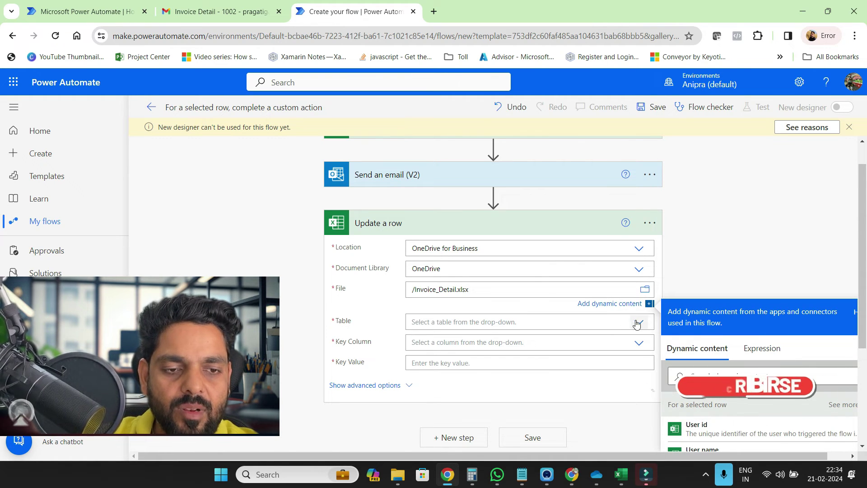
left_click(637, 323)
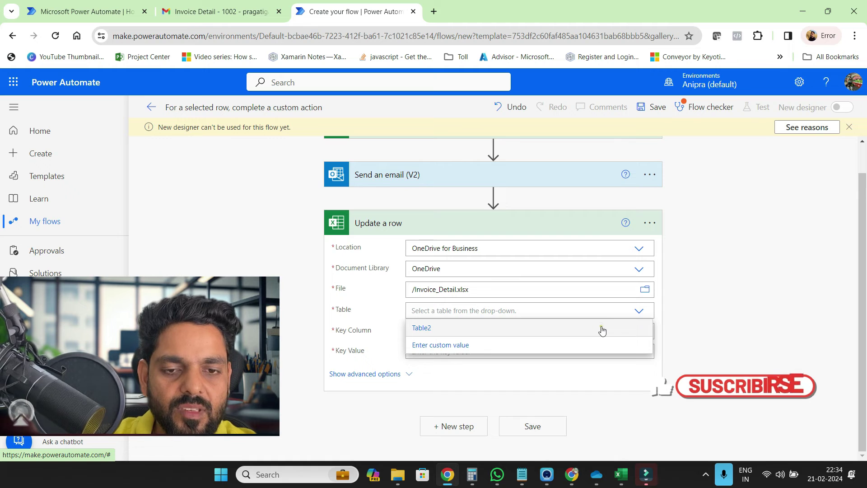
left_click(602, 329)
Use Invoice Number as key column, with the selected row's Invoice Number dynamic content as key value
left_click(642, 333)
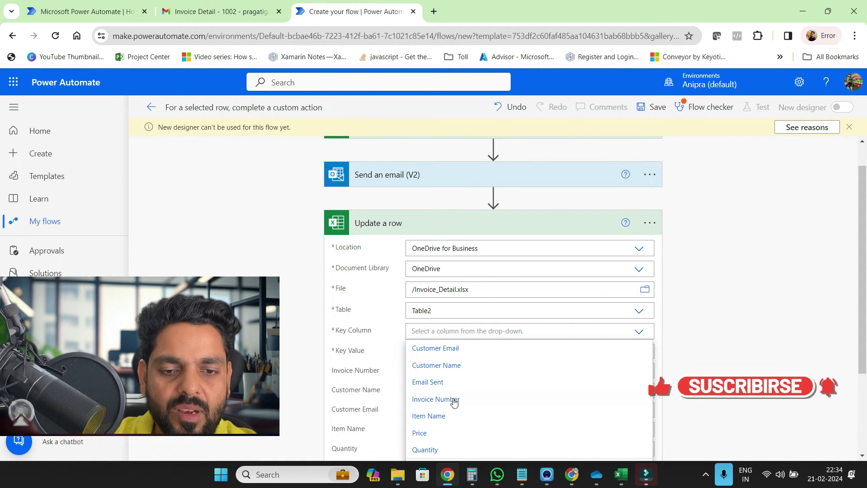
left_click(455, 401)
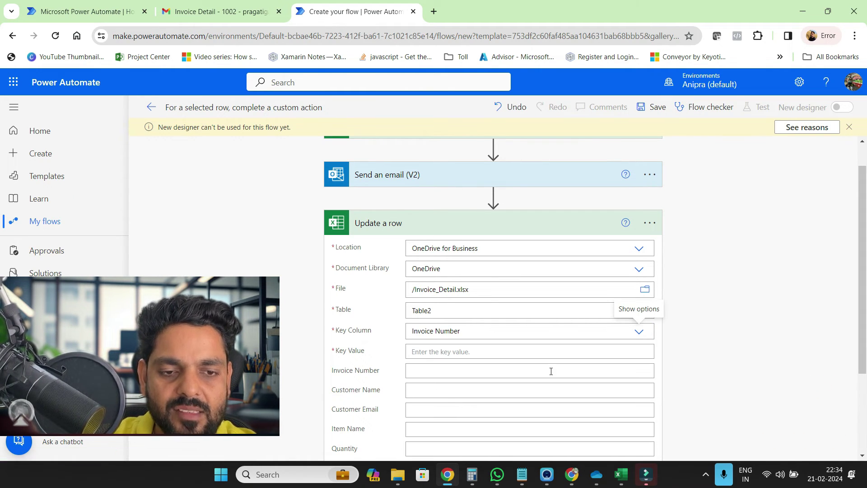
scroll(551, 374, "down", 2)
left_click(498, 285)
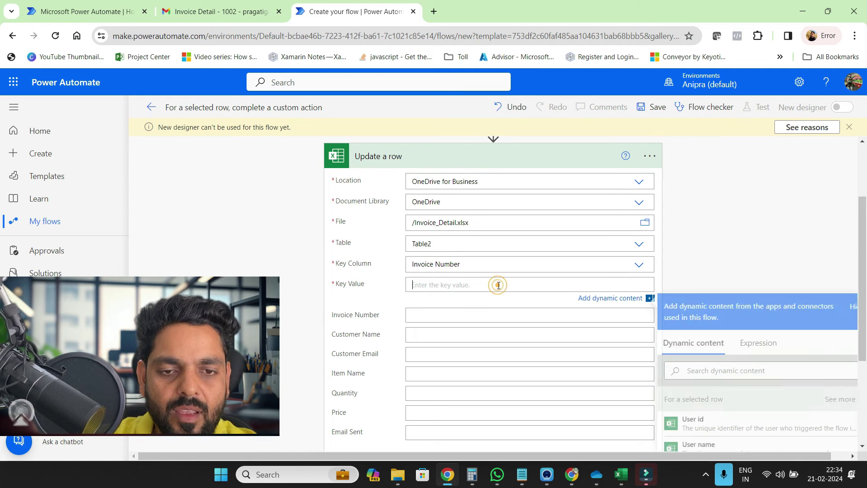
type("invoice")
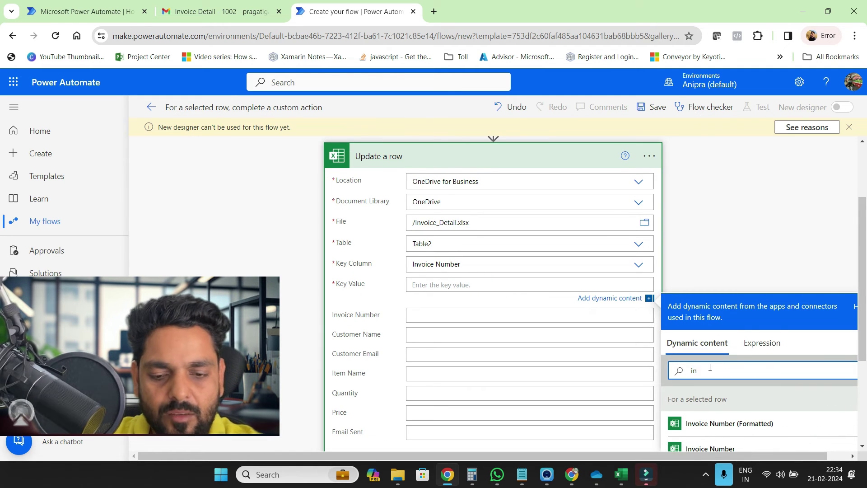
left_click(721, 409)
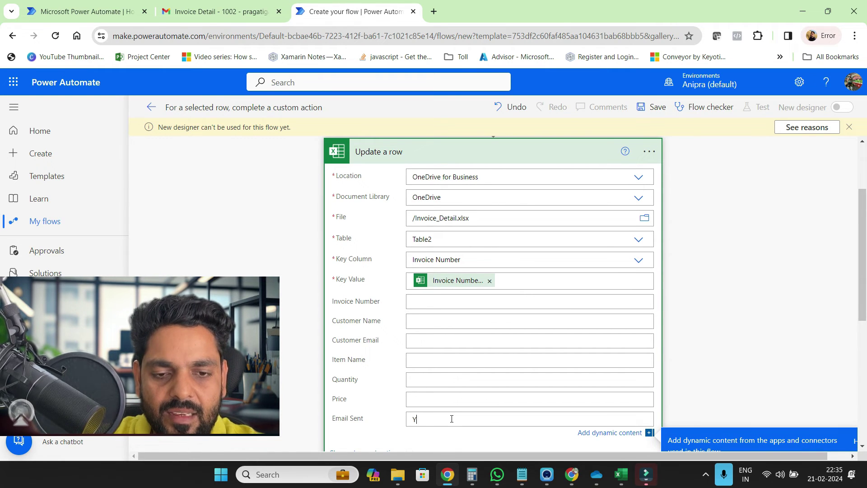
scroll(360, 423, "down", 1)
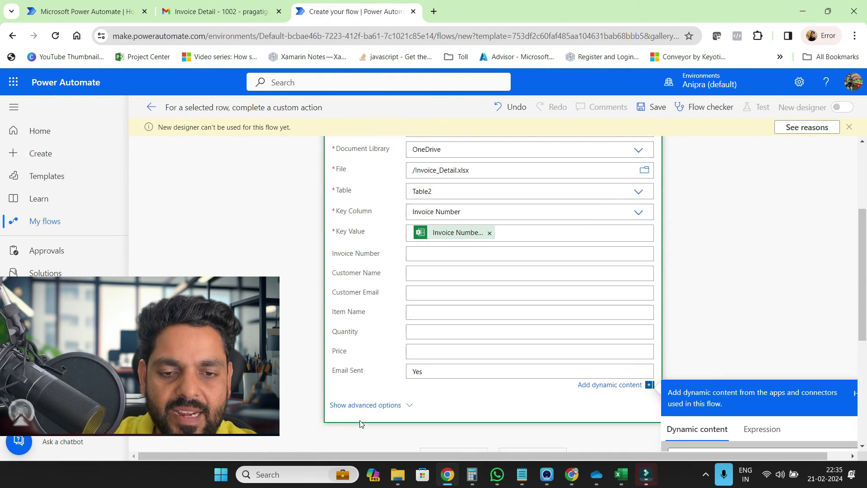
scroll(478, 403, "up", 3)
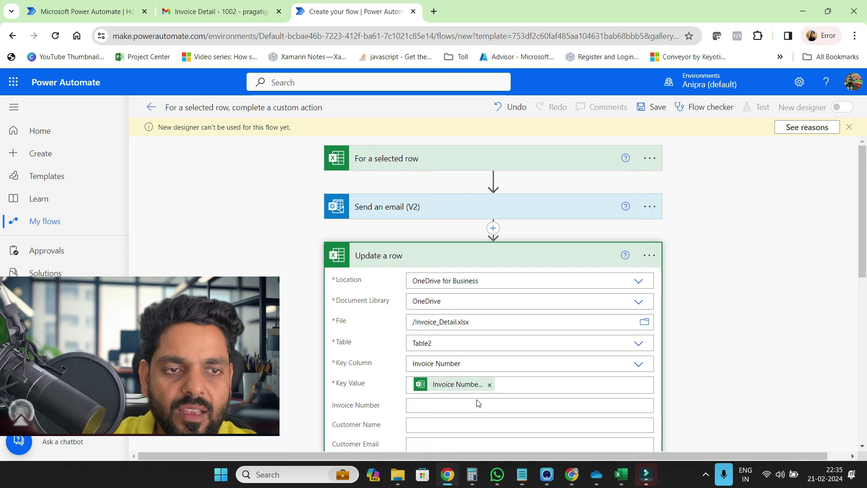
Save the flow, retitle it 'Send Email form Excel', and save it again
left_click(652, 109)
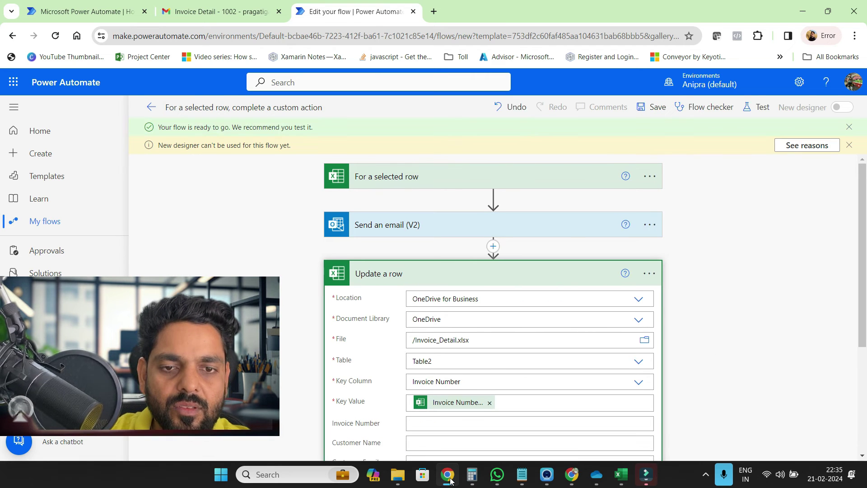
triple_click(254, 108)
type("R")
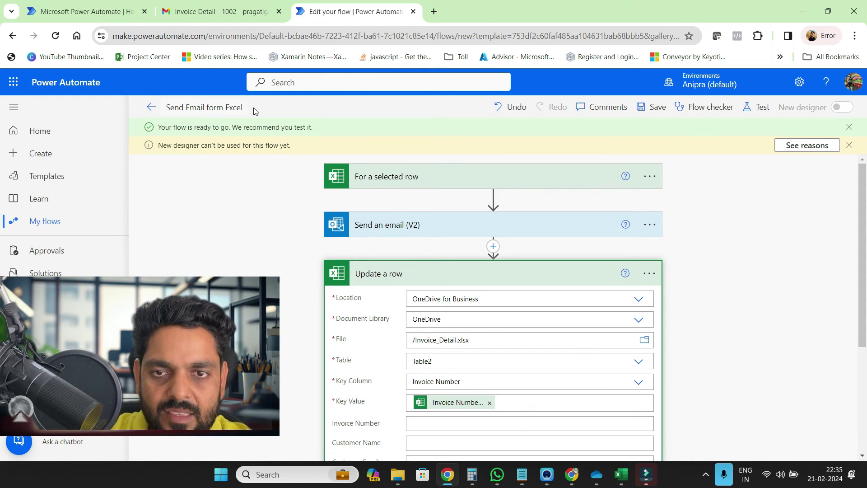
left_click(649, 108)
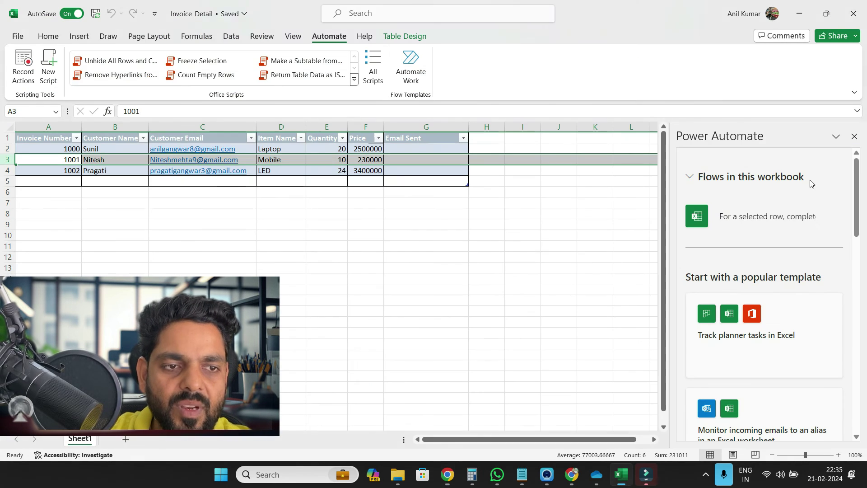
key("alt+Tab")
In Excel's Automate Work pane, select row 4 (invoice 1002) and run 'Send Email form Excel'
left_click(854, 138)
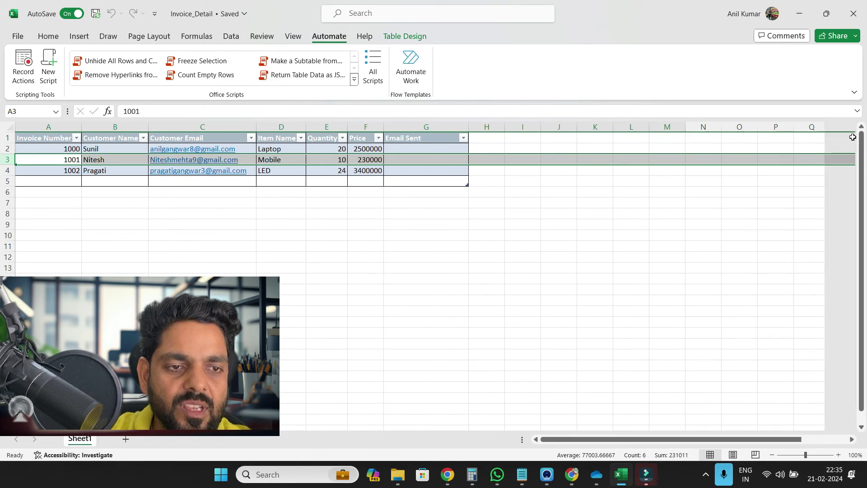
left_click(398, 72)
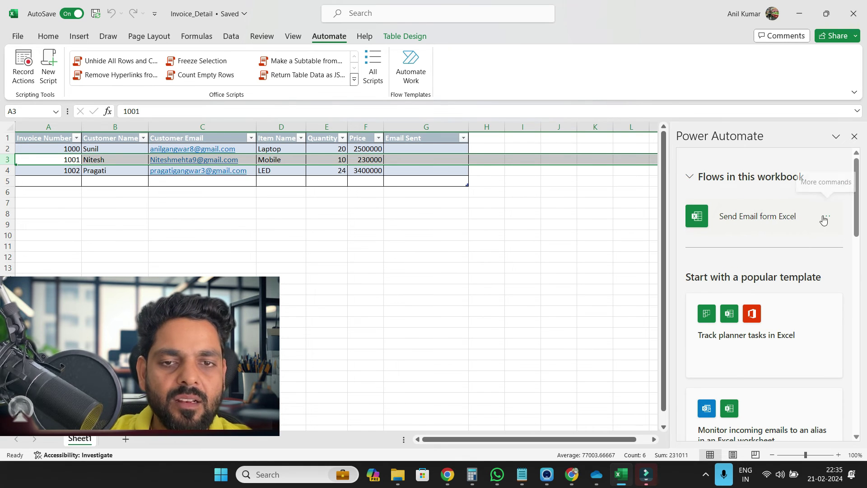
left_click(346, 181)
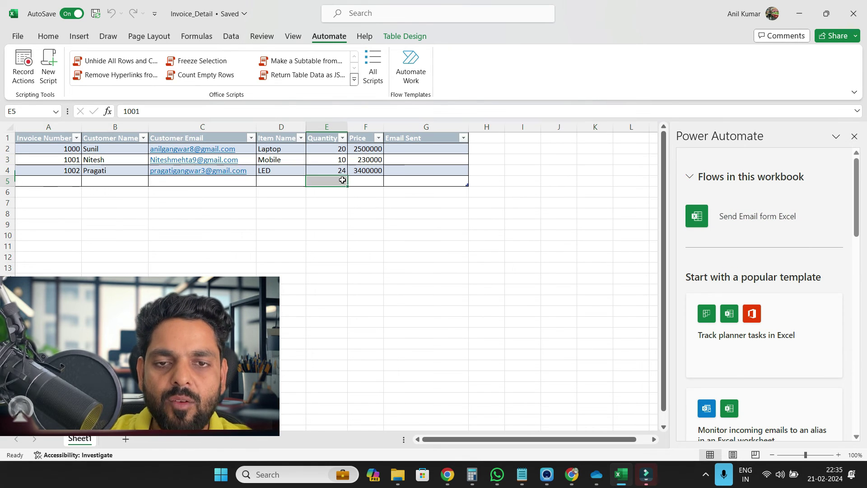
left_click(9, 170)
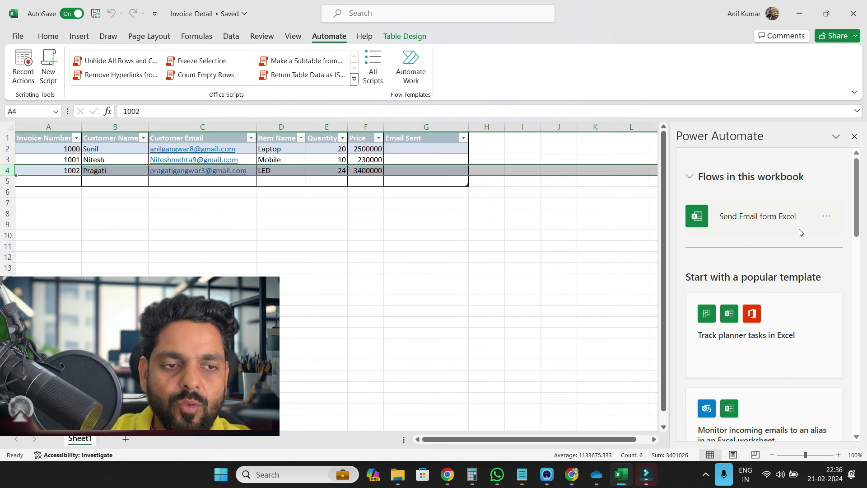
left_click(825, 218)
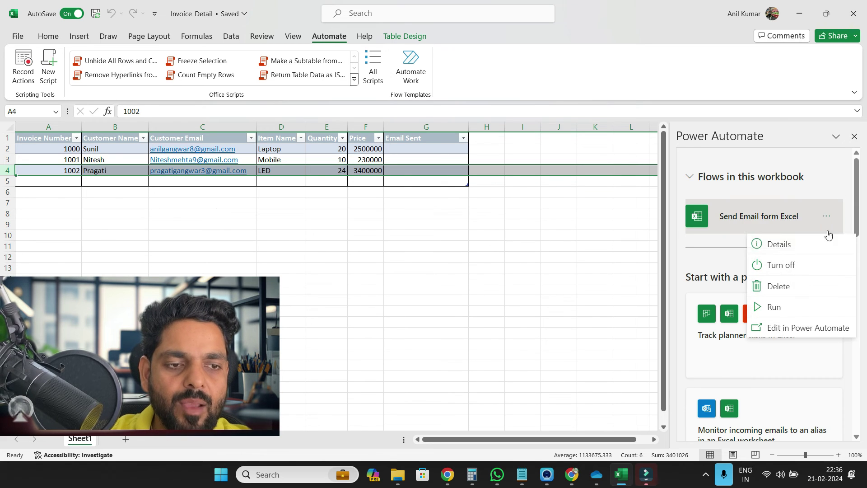
left_click(774, 307)
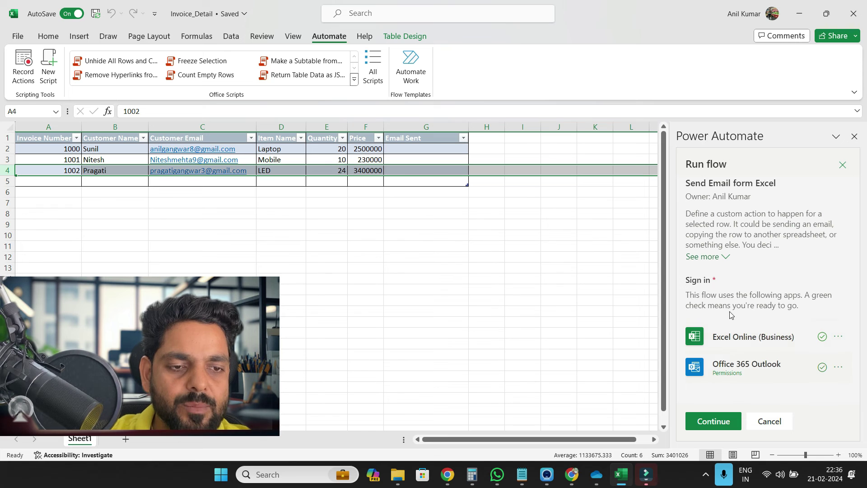
Run the flow with the note 'Hey this is Approved Invoice' and dismiss the confirmation
left_click(724, 420)
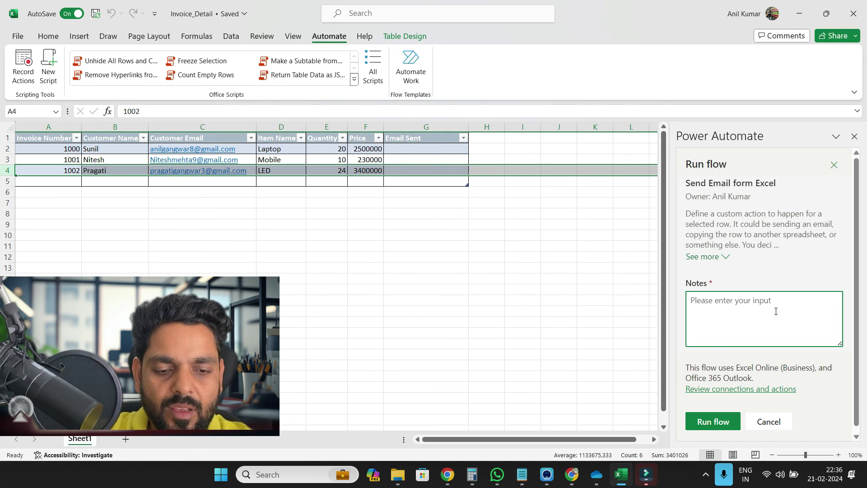
type("Hey this i")
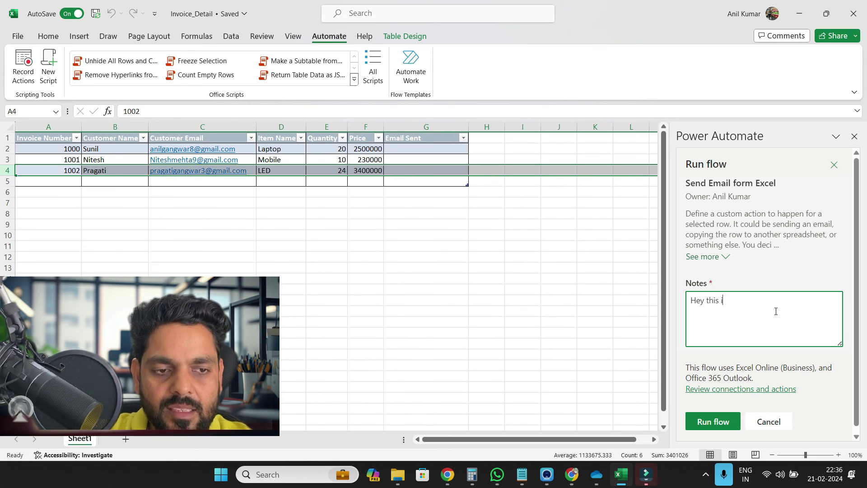
type("s Approved")
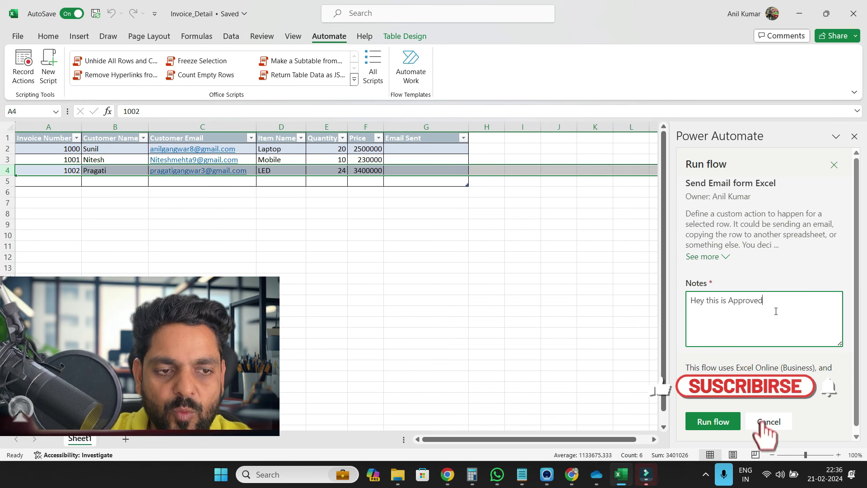
type(" Invoice")
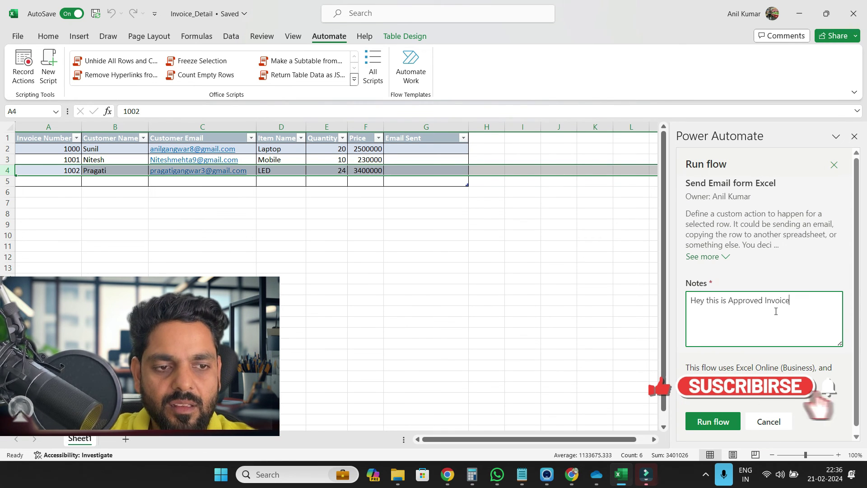
left_click(715, 421)
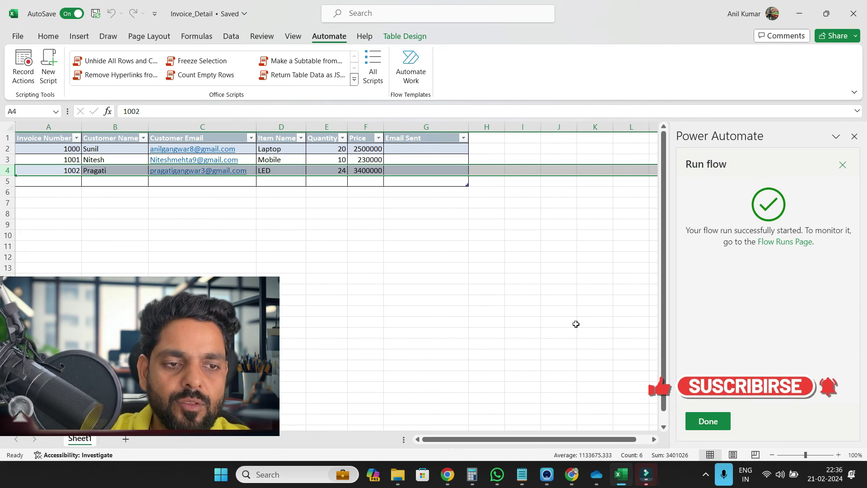
left_click(708, 422)
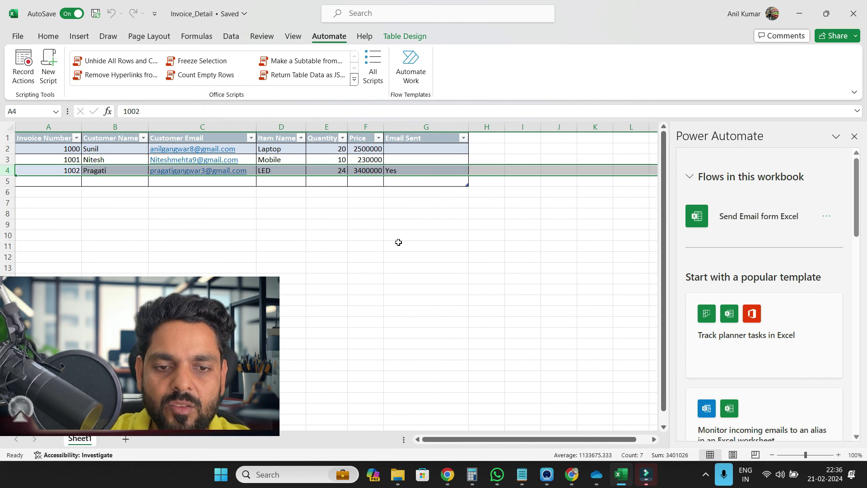
left_click(451, 475)
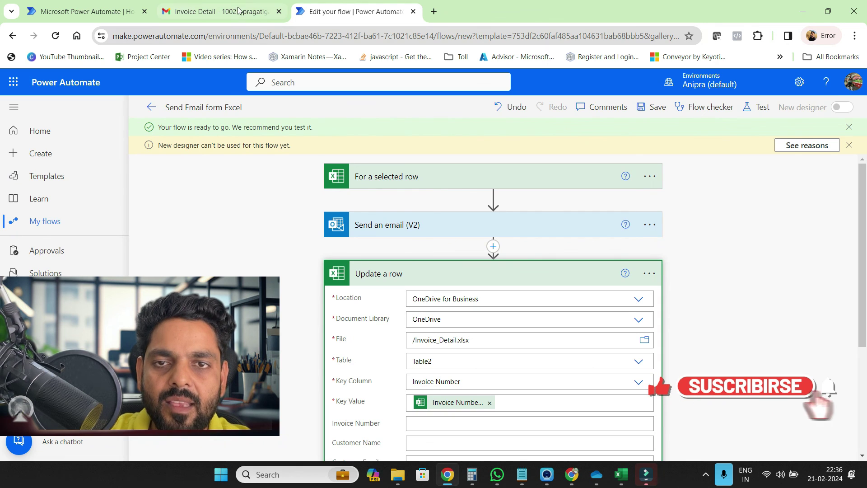
Open the newest 'Invoice Detail - 1002' email in Gmail and highlight its invoice details
left_click(238, 10)
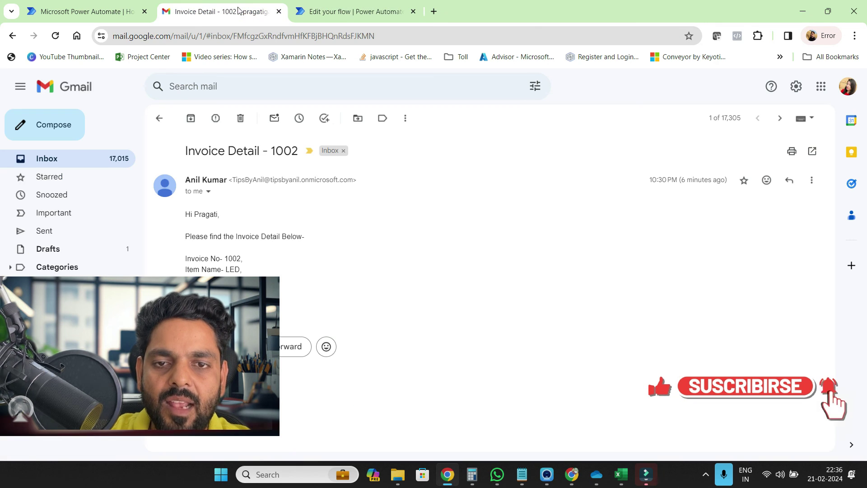
left_click(160, 120)
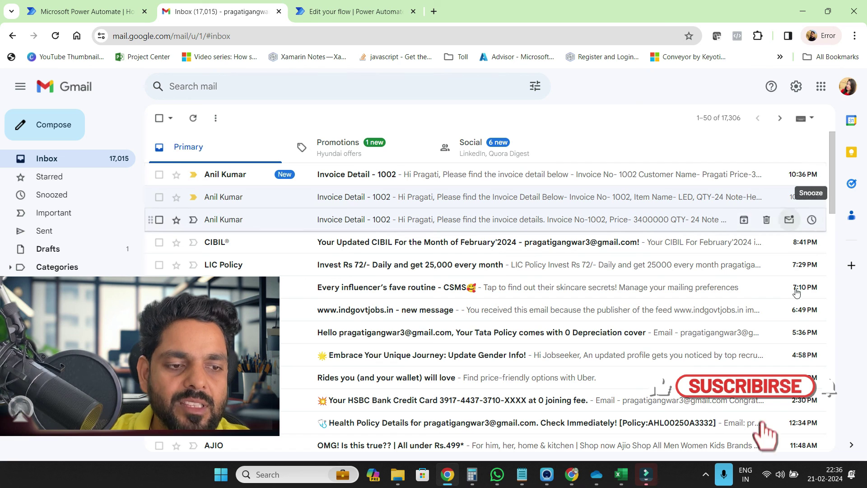
left_click(529, 181)
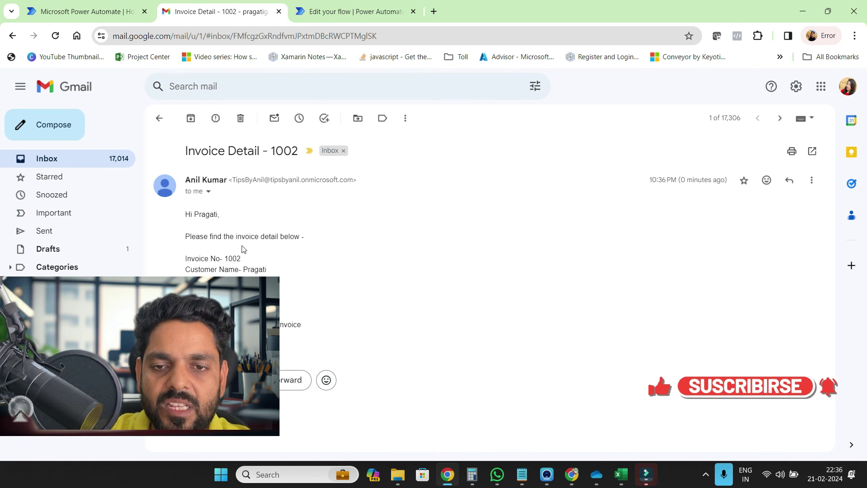
left_click_drag(268, 269, 184, 258)
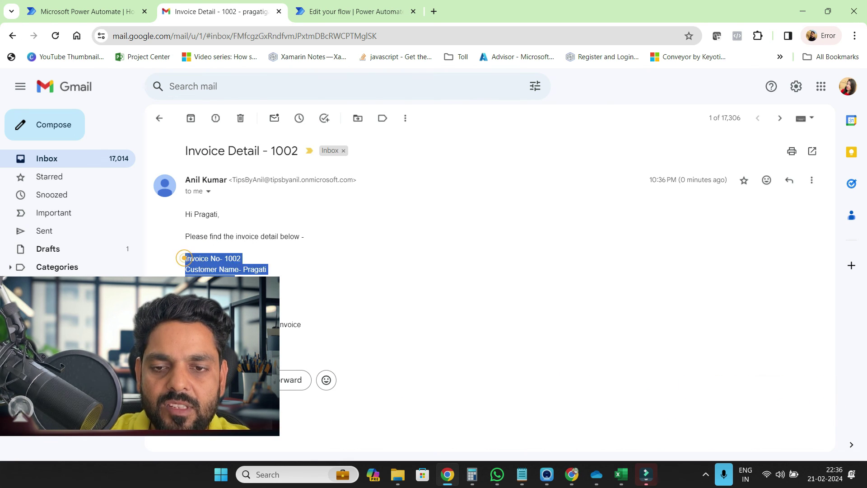
double_click(291, 324)
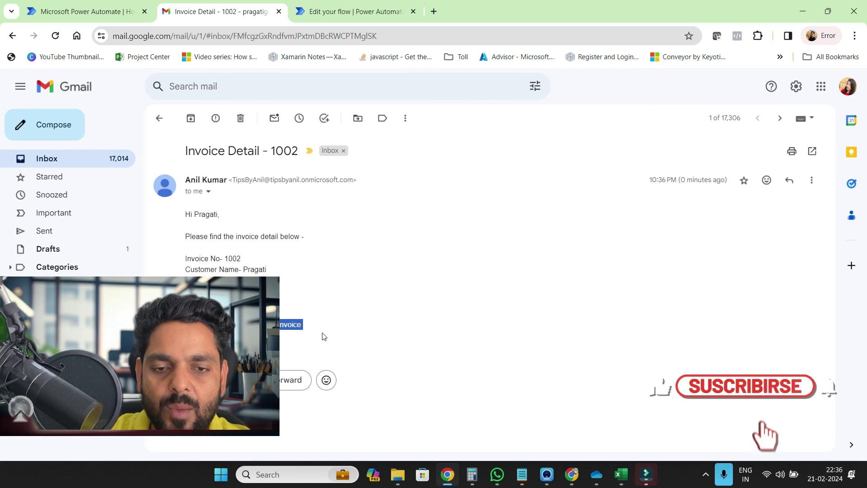
left_click(621, 474)
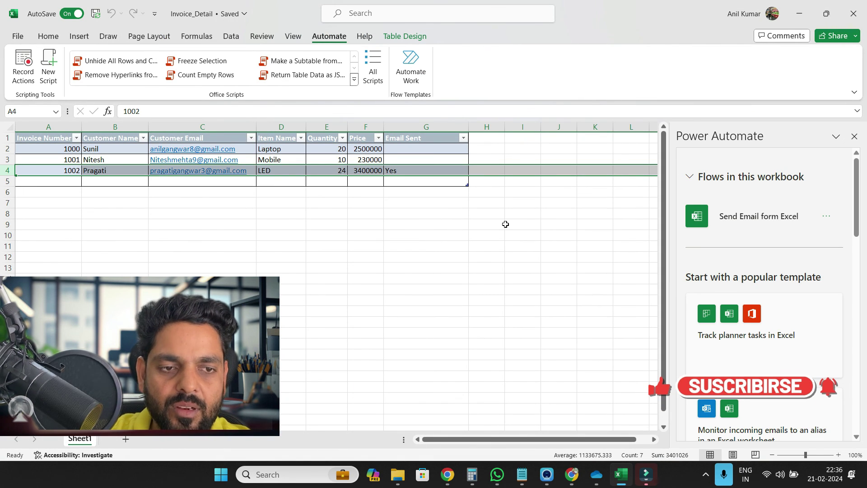
Select row 2, the invoice 1000 row, in the Invoice_Detail table
scroll(709, 251, "down", 5)
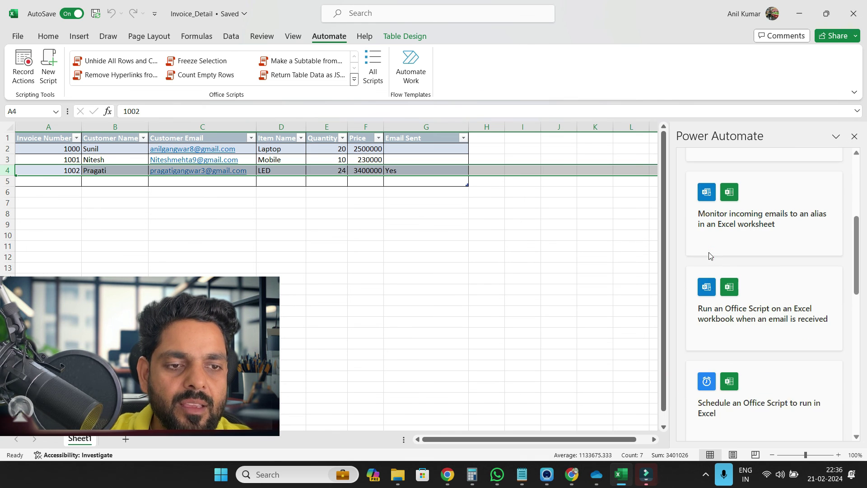
scroll(709, 256, "up", 5)
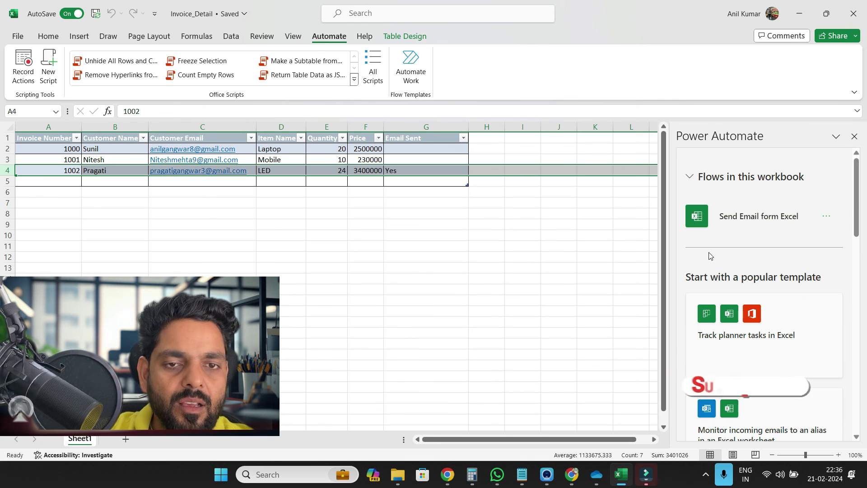
left_click(9, 149)
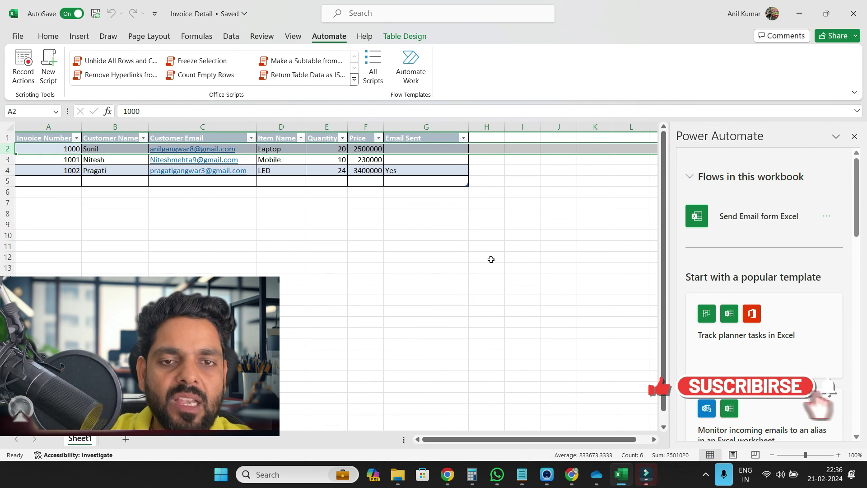